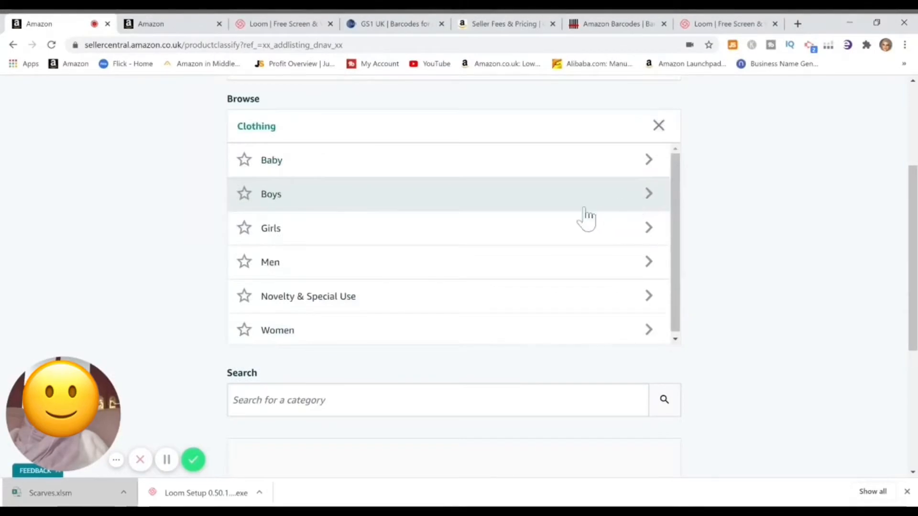
Select the product category Clothing > Women > Accessories > Scarves & Wraps > Scarves for the new listing.
drag(675, 197, 681, 218)
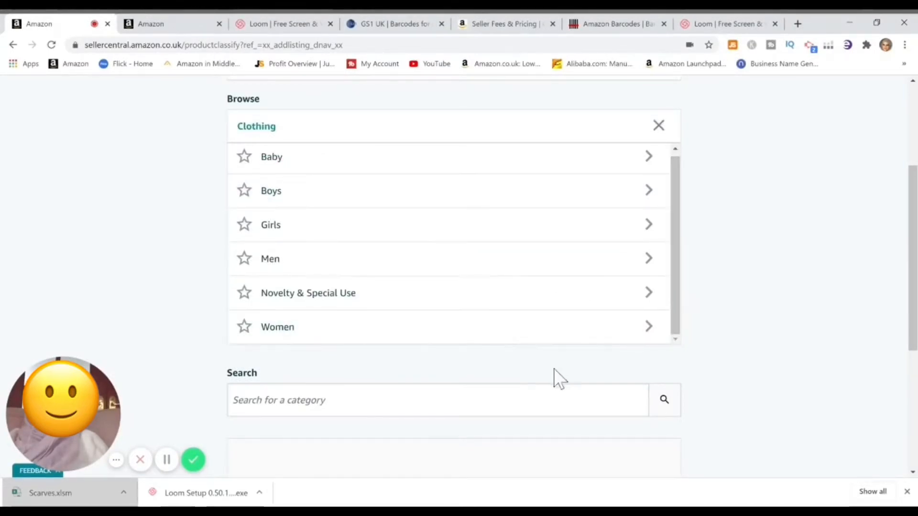
click(600, 336)
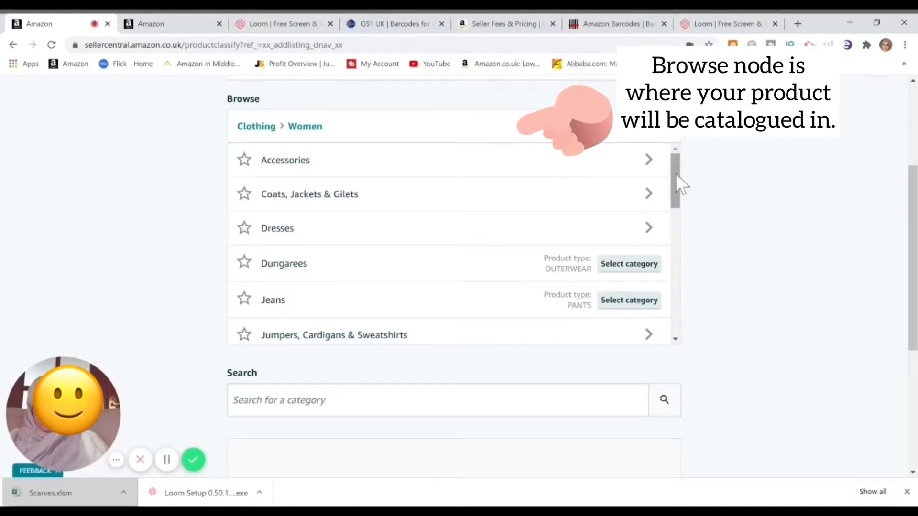
click(635, 168)
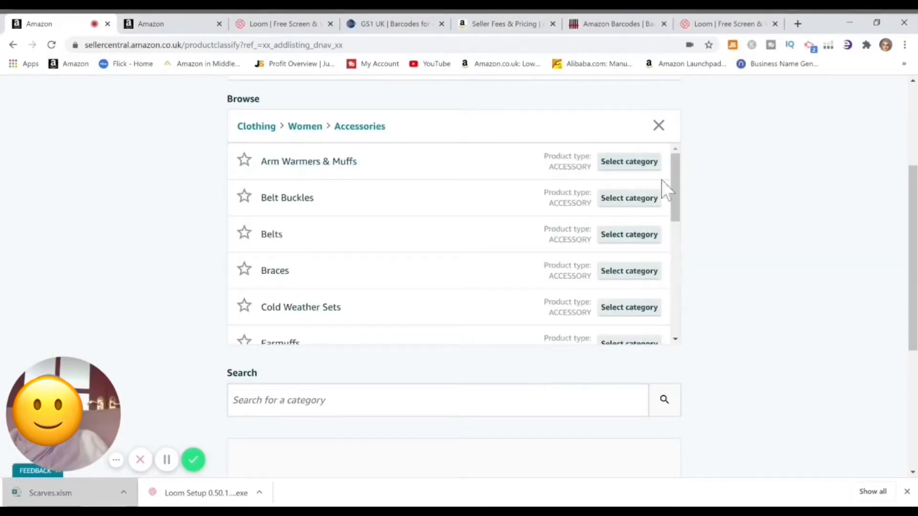
drag(674, 174, 677, 299)
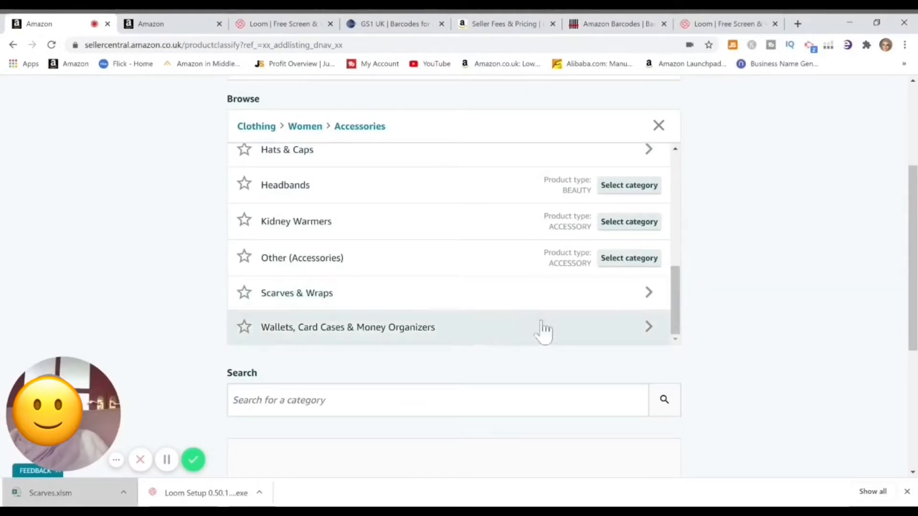
click(477, 303)
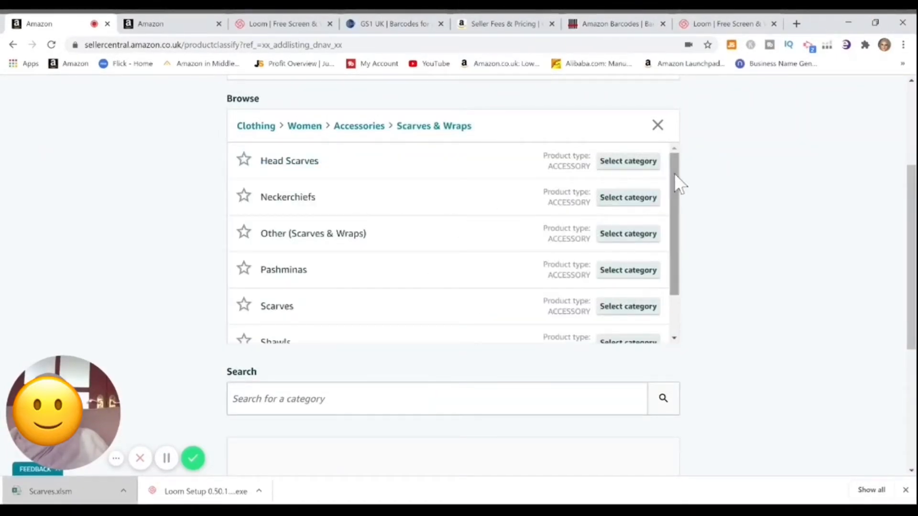
drag(675, 171, 678, 193)
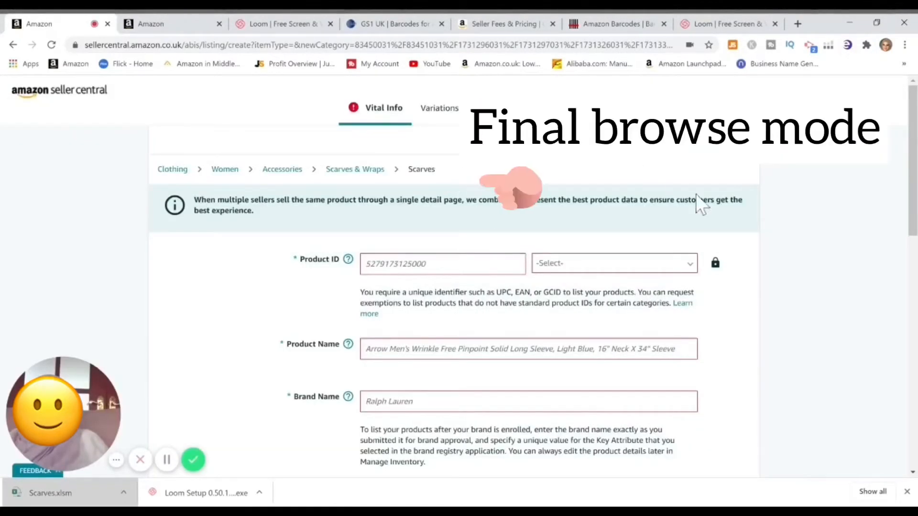
Set the Product ID type to EAN and activate the Product ID field.
mouse_move(913, 149)
mouse_down()
mouse_move(913, 307)
mouse_move(913, 148)
mouse_up()
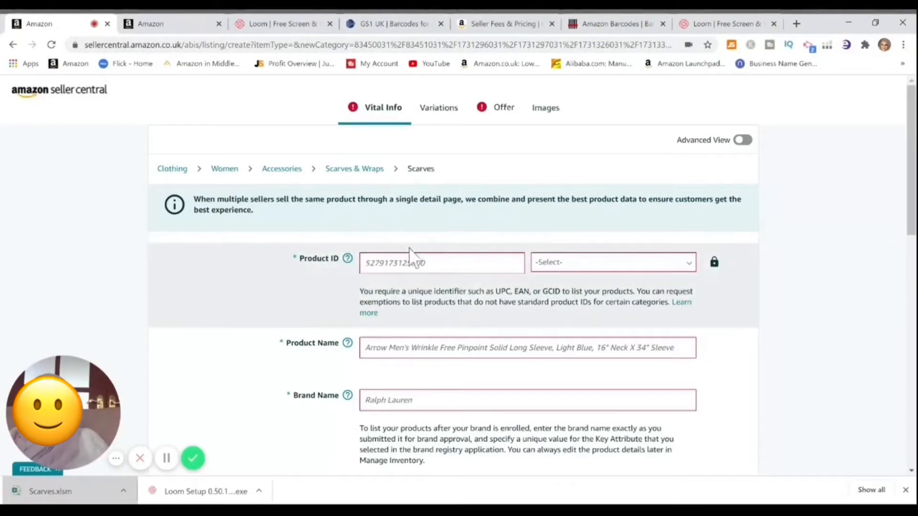
click(635, 267)
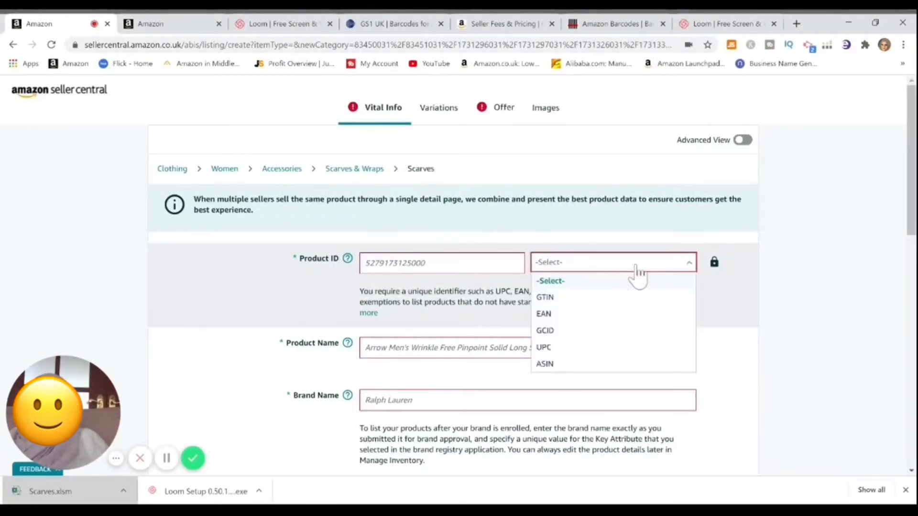
click(570, 316)
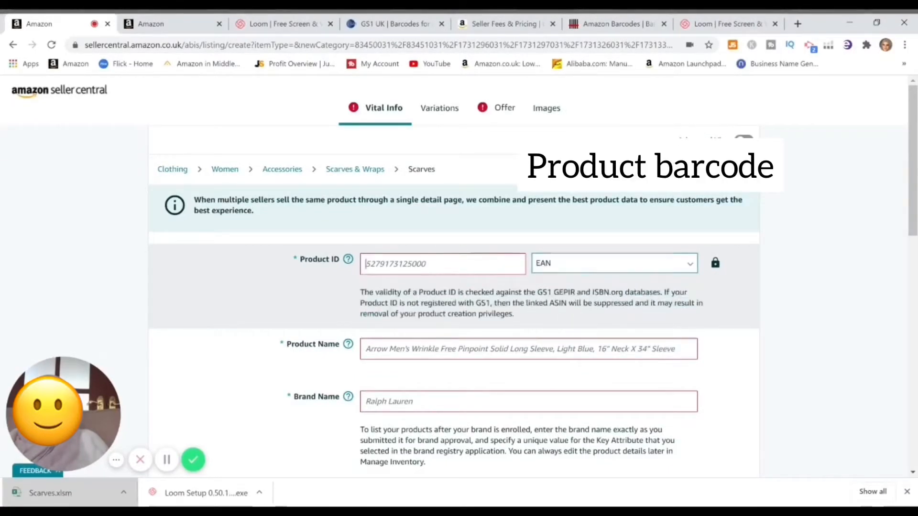
click(467, 258)
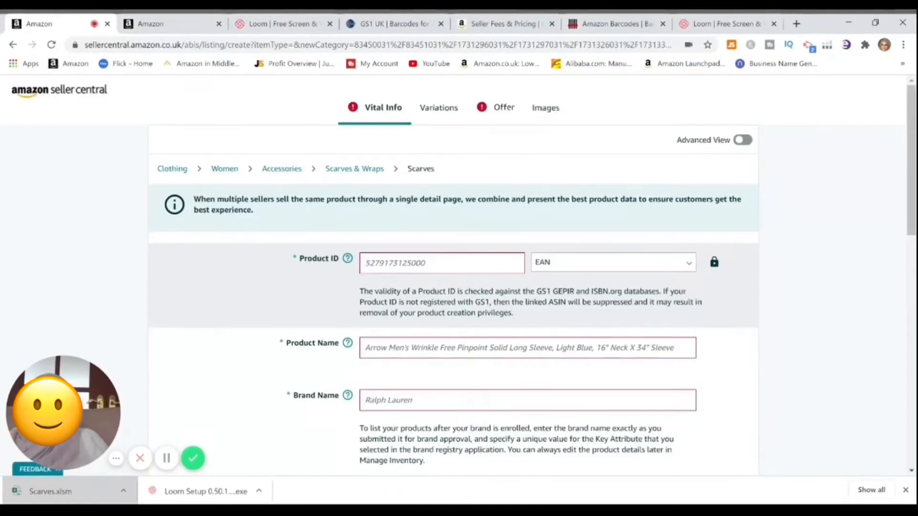
click(400, 138)
Switch to the GS1 UK website, open its page on barcodes for selling on Amazon, and read through it.
click(394, 24)
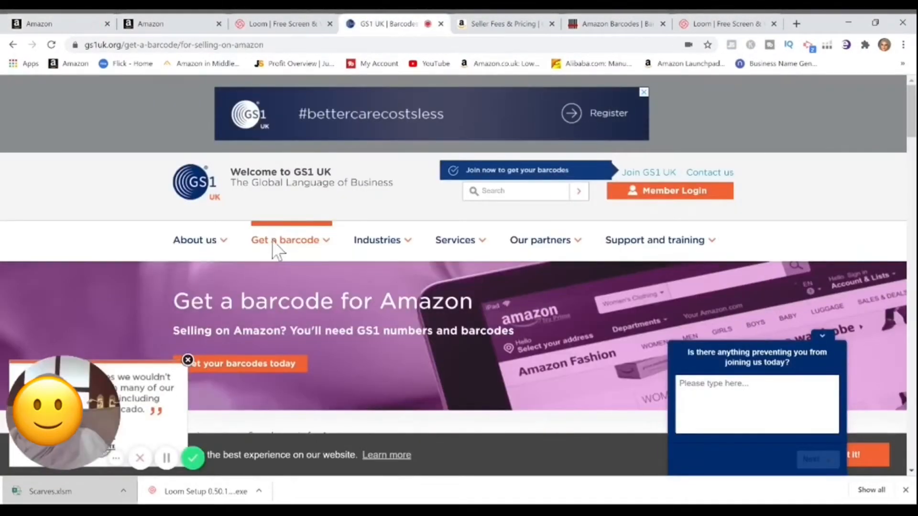
mouse_move(274, 243)
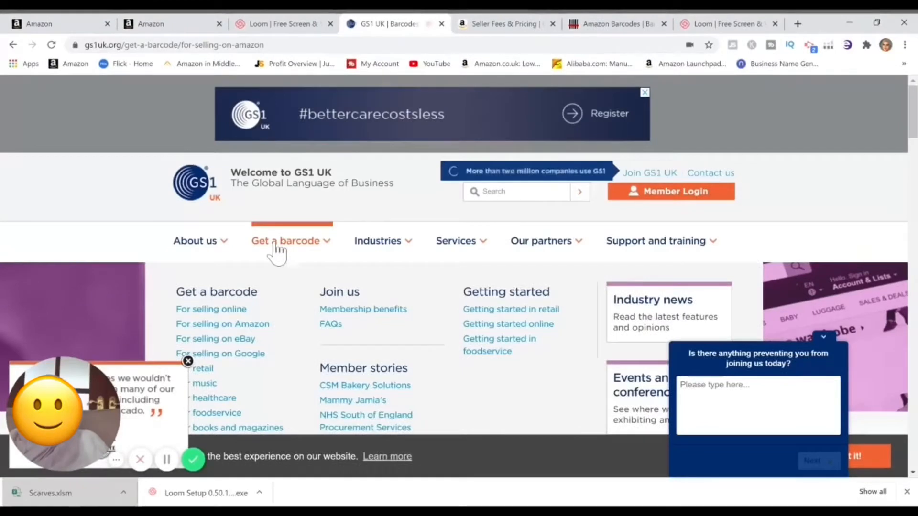
click(243, 329)
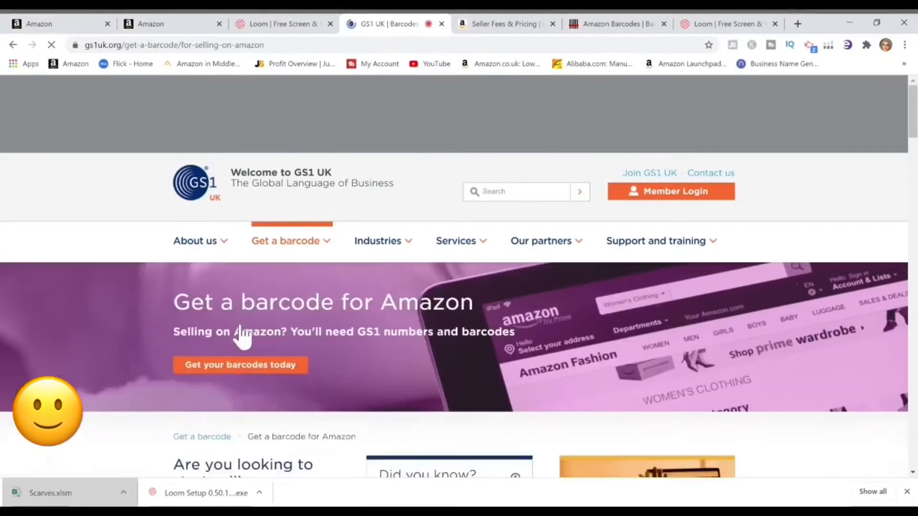
mouse_move(634, 249)
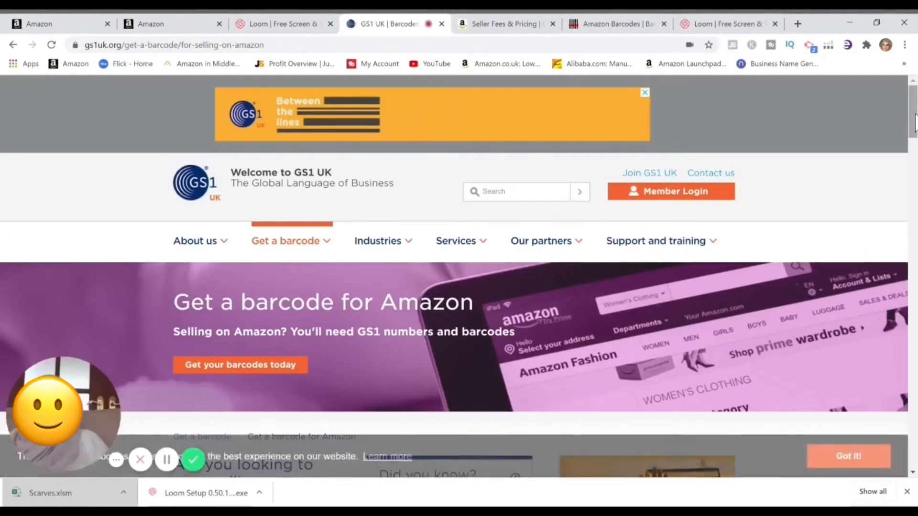
scroll(454, 253, down, 10)
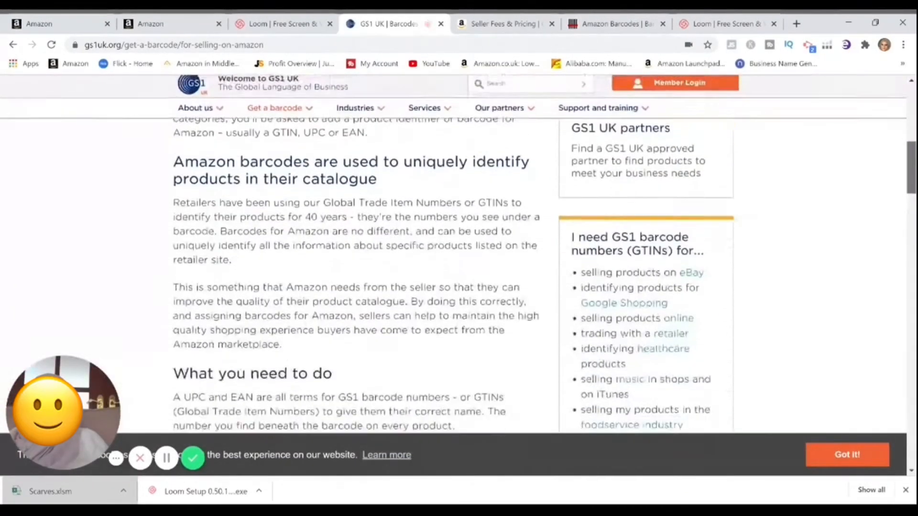
scroll(454, 277, down, 6)
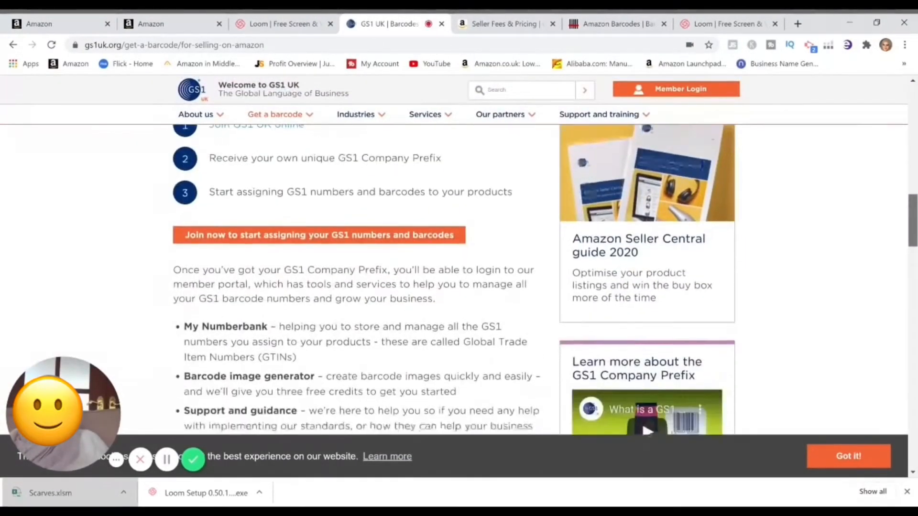
scroll(455, 278, down, 1)
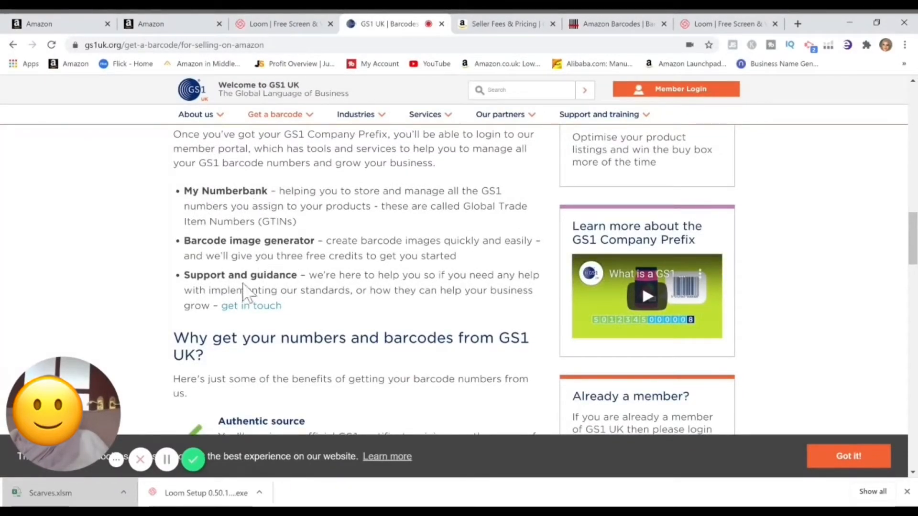
scroll(421, 249, down, 10)
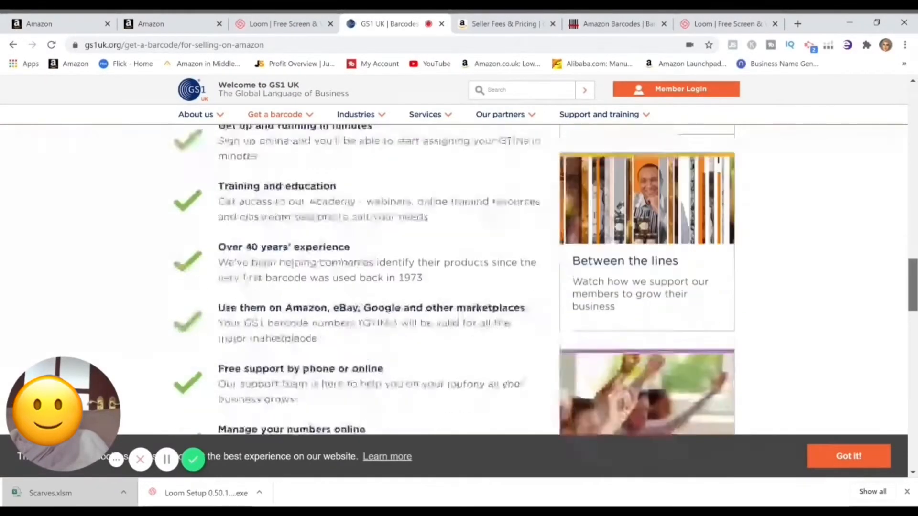
scroll(717, 186, up, 15)
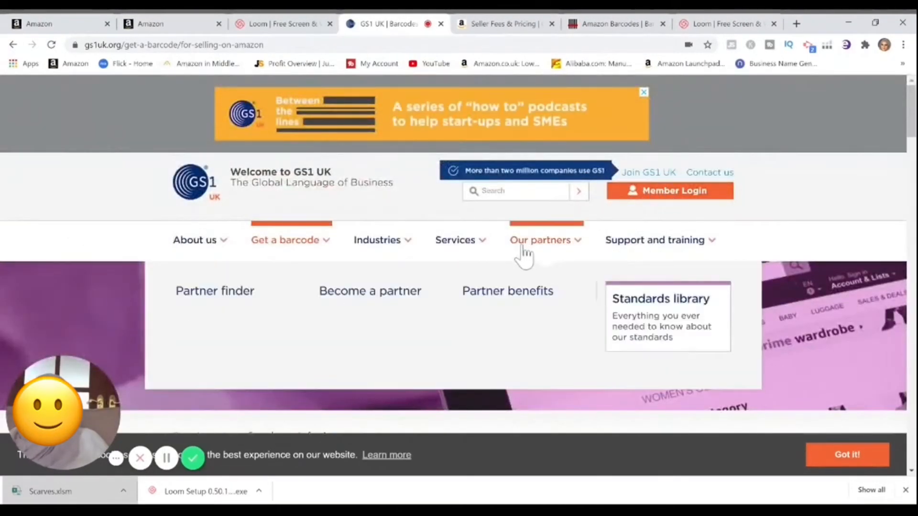
Open the GS1 UK membership cost calculator and examine which details it asks for.
mouse_move(388, 251)
mouse_move(306, 249)
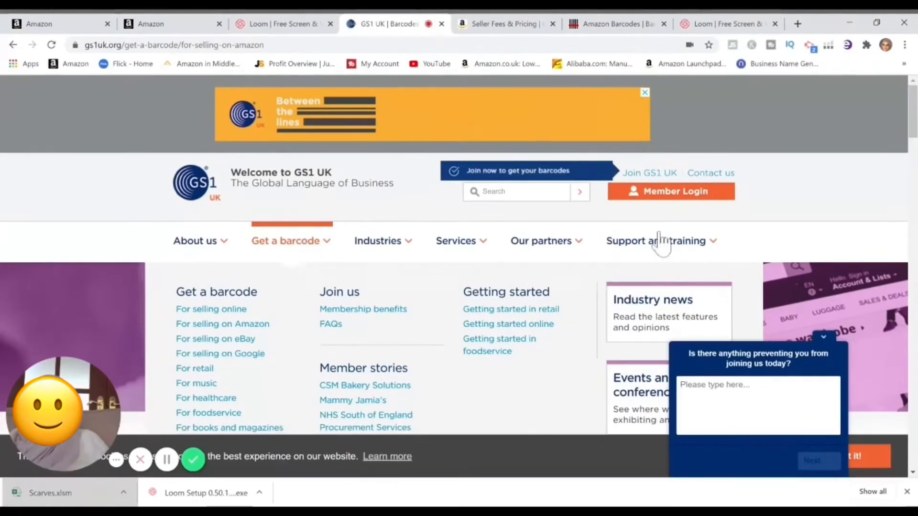
scroll(914, 122, down, 5)
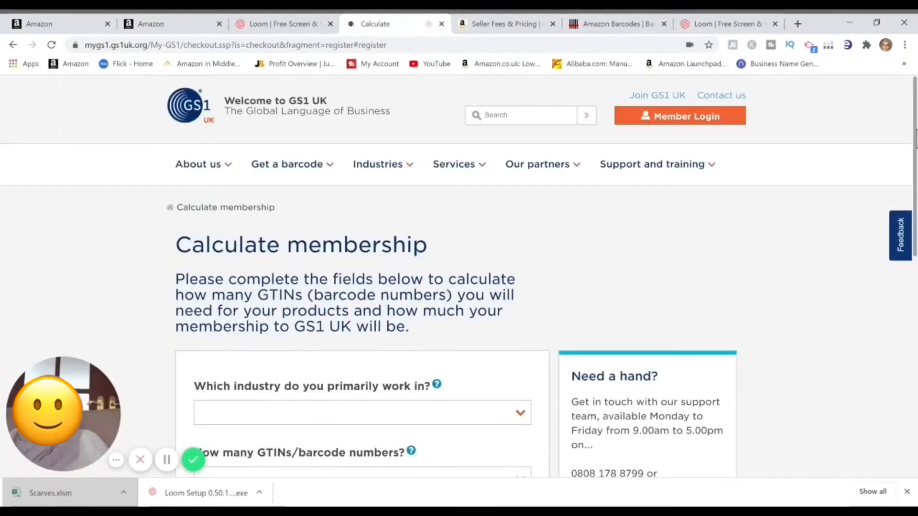
drag(916, 130, 915, 186)
scroll(806, 264, down, 2)
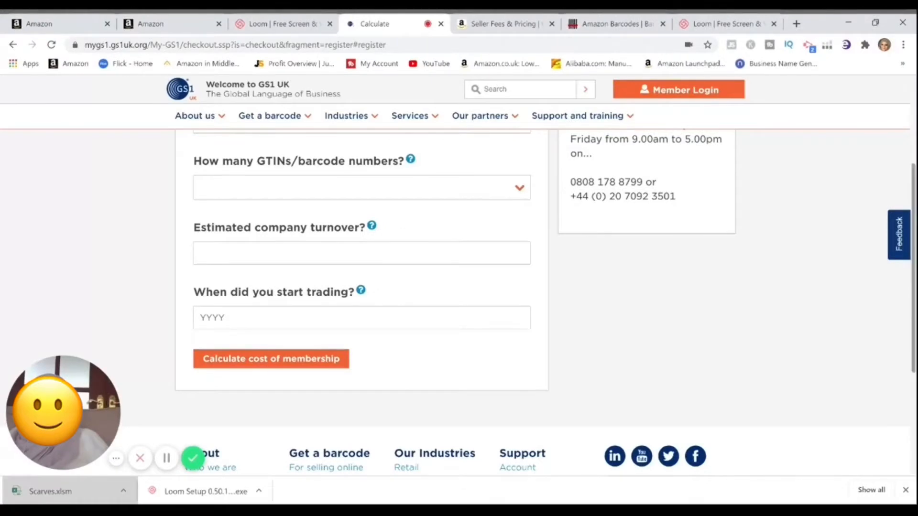
scroll(508, 221, up, 1)
scroll(508, 222, up, 7)
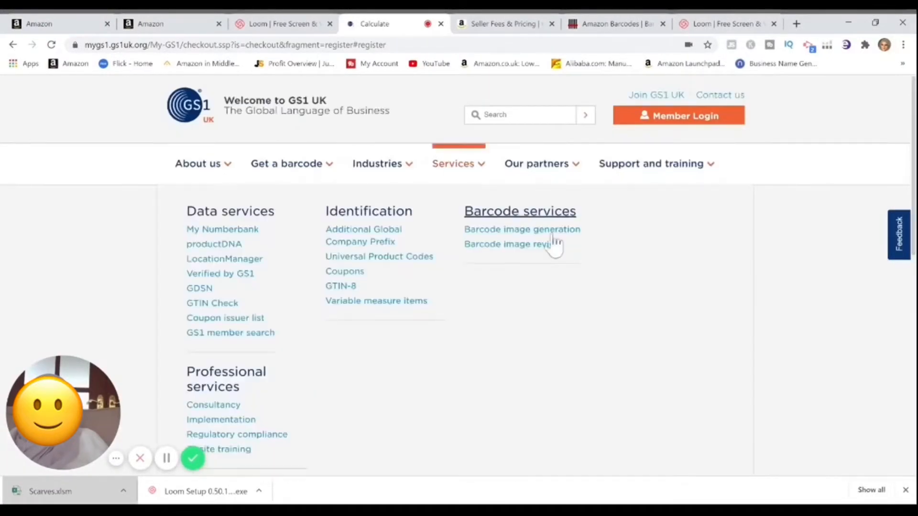
Switch to the Barcode1 UK website and read the introduction on buying barcodes for Amazon.
click(615, 17)
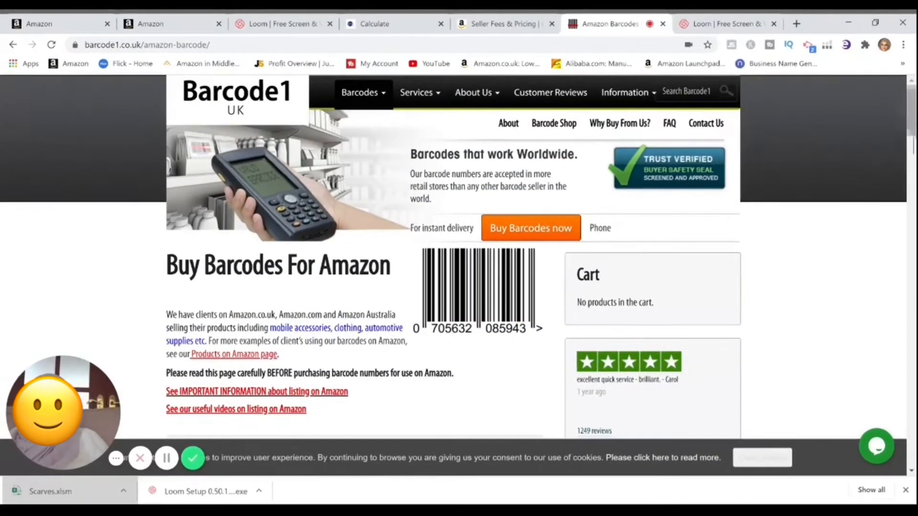
scroll(459, 258, down, 1)
scroll(459, 258, up, 1)
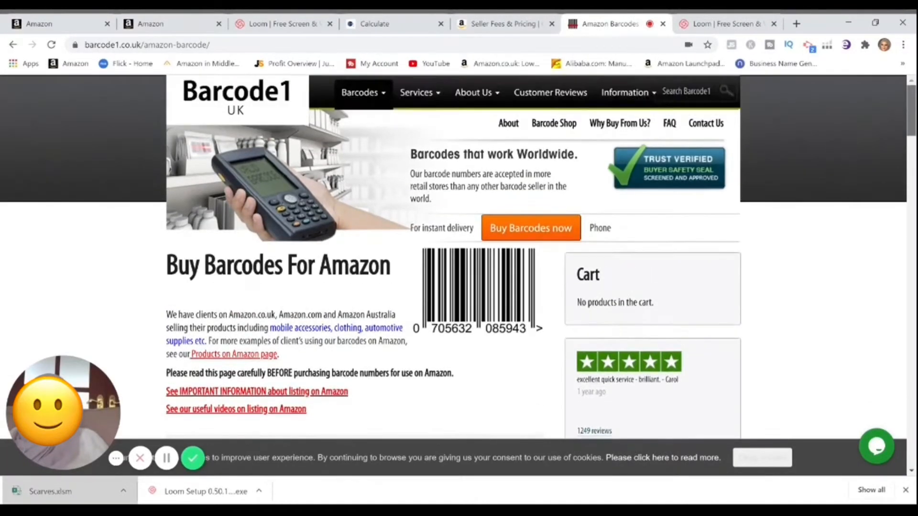
scroll(459, 258, down, 2)
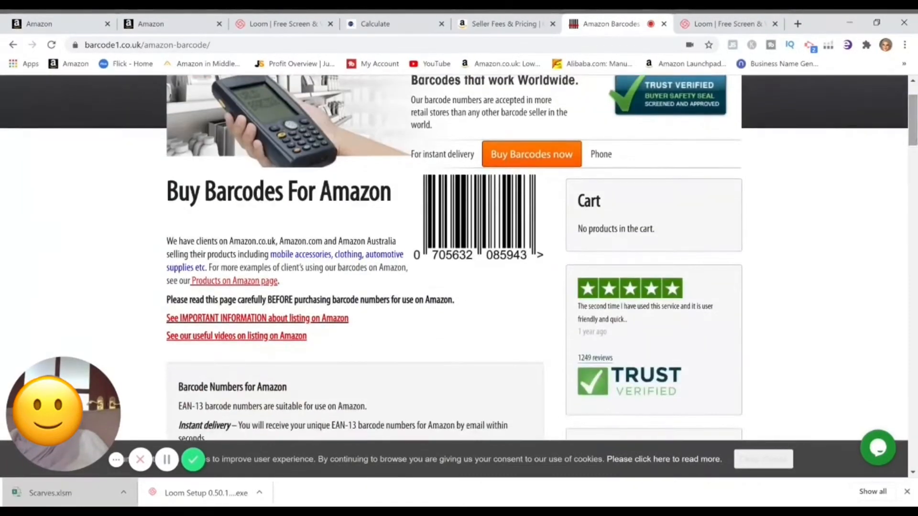
scroll(459, 259, down, 3)
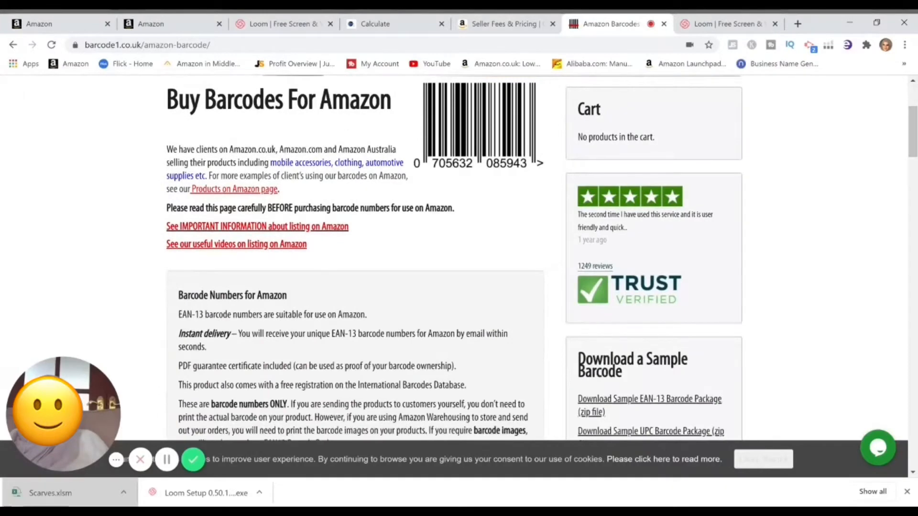
drag(167, 149, 315, 192)
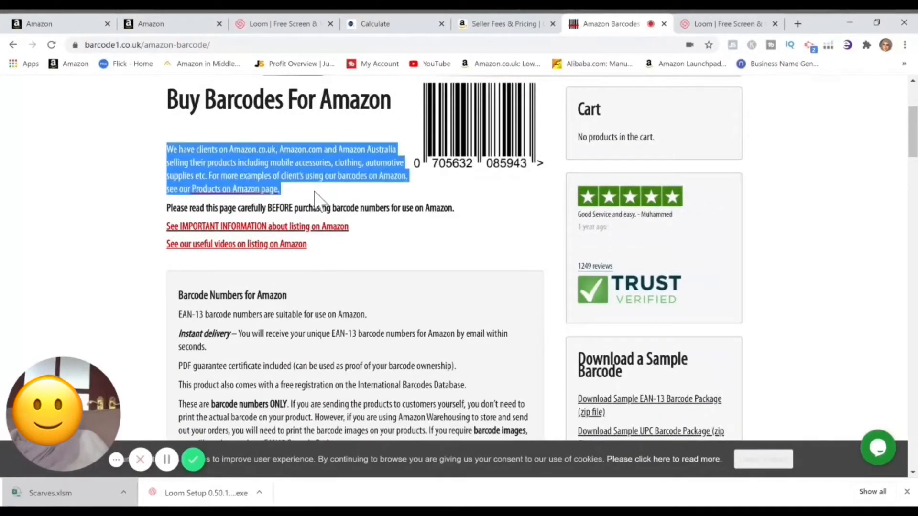
click(805, 203)
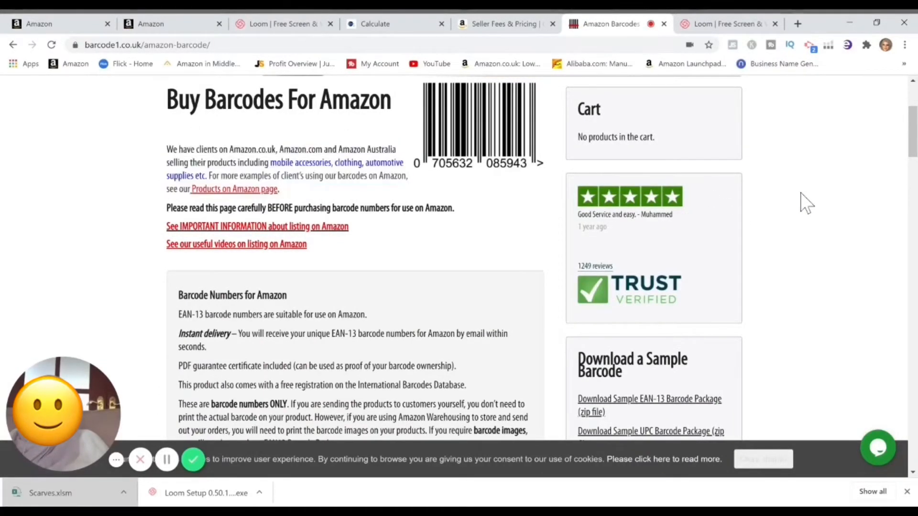
Examine the price per barcode number by quantity and the Amazon barcode requirements on the Barcode1 page.
scroll(806, 203, down, 3)
scroll(459, 258, down, 2)
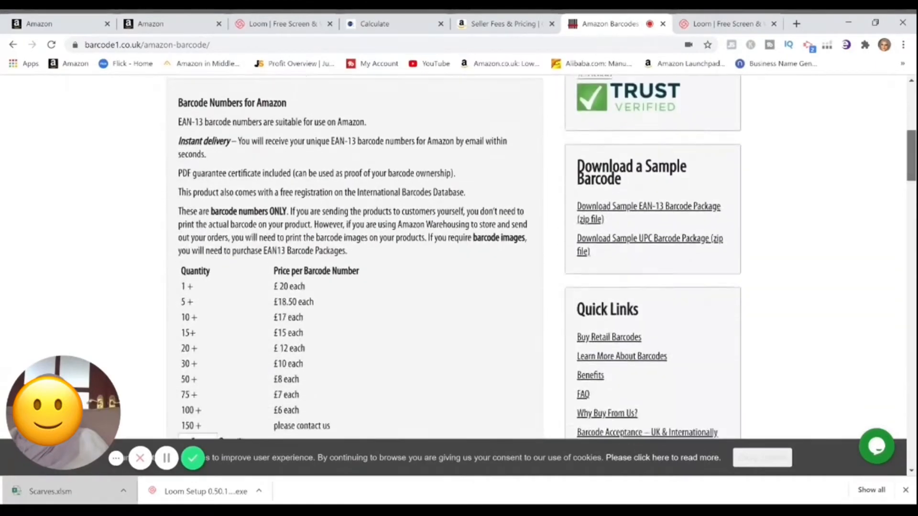
scroll(459, 258, up, 1)
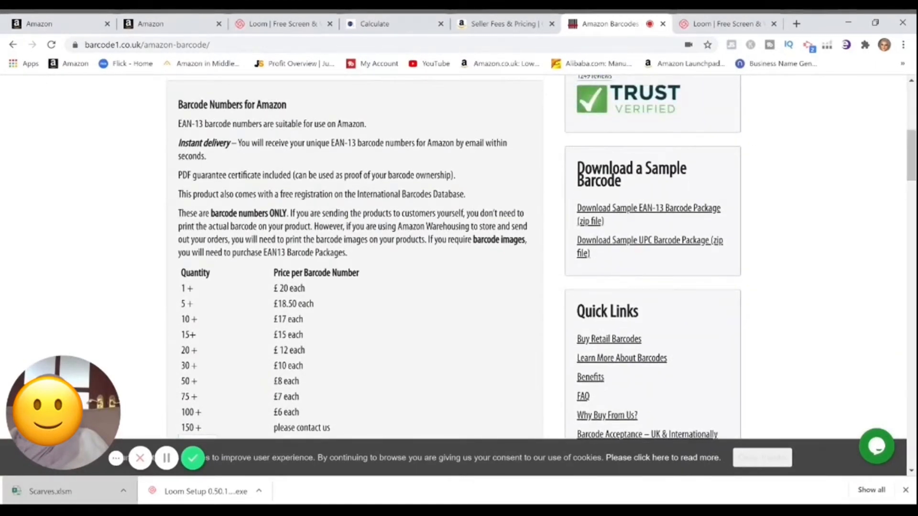
scroll(353, 258, down, 3)
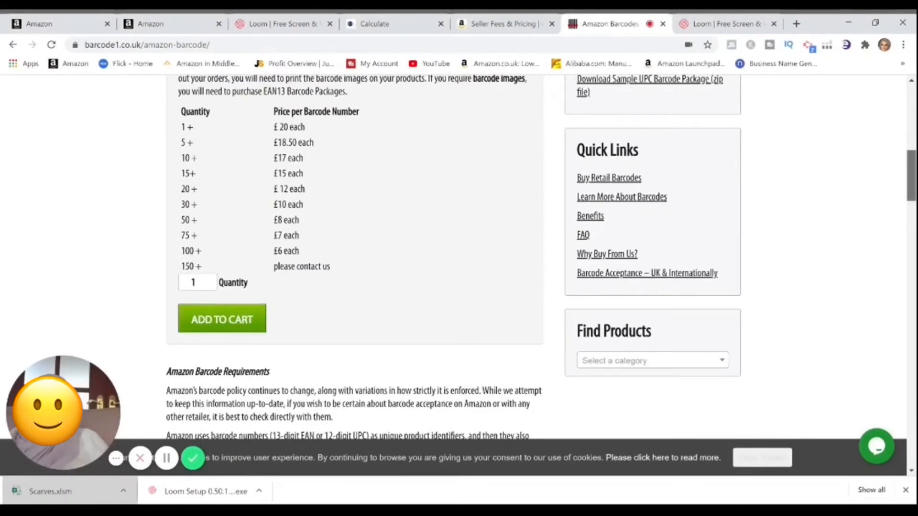
scroll(354, 258, down, 7)
scroll(354, 258, up, 13)
scroll(354, 259, up, 5)
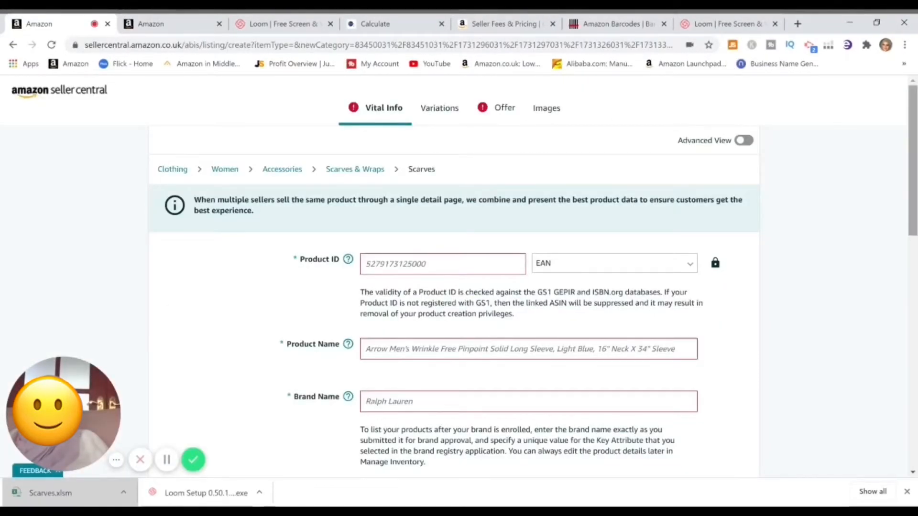
Return to the Seller Central scarf listing and review the required Vital Info fields.
scroll(763, 153, down, 3)
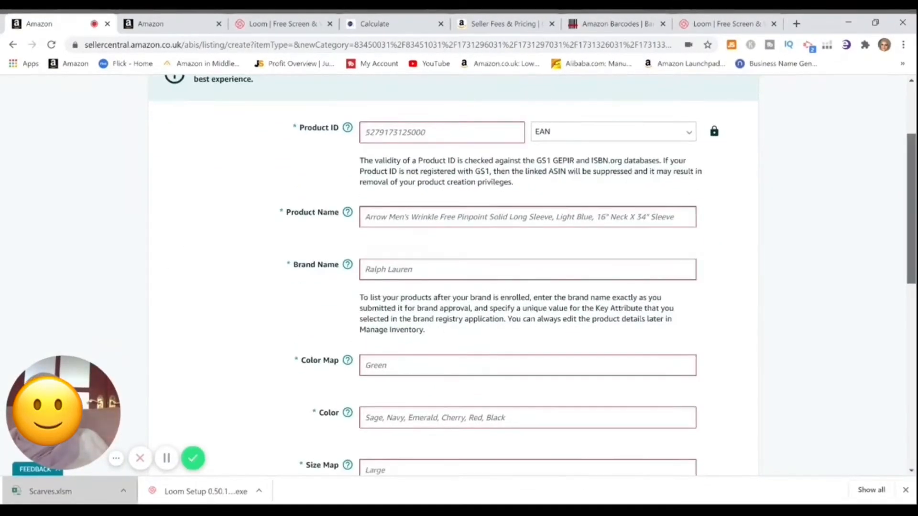
scroll(454, 268, up, 3)
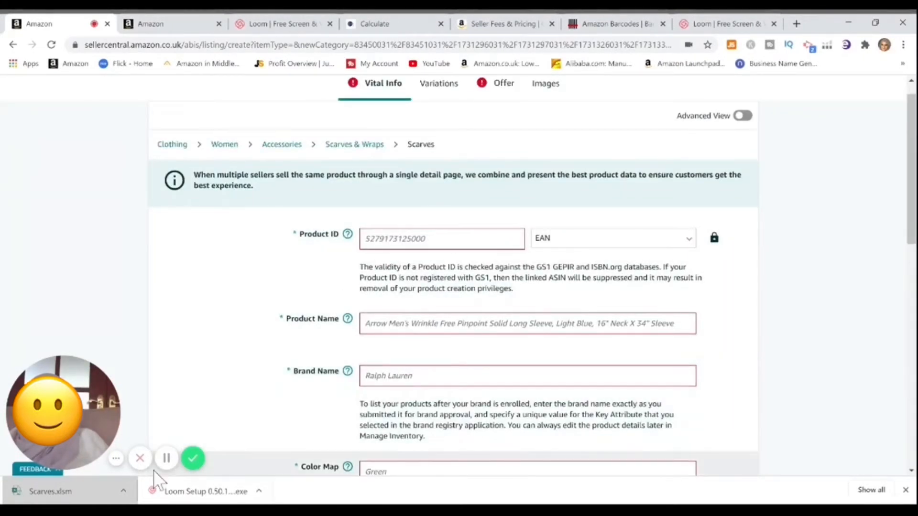
Enter Iris Silk Scarf as the Product Name and choose SwankySwans as the Brand Name.
click(166, 459)
click(167, 460)
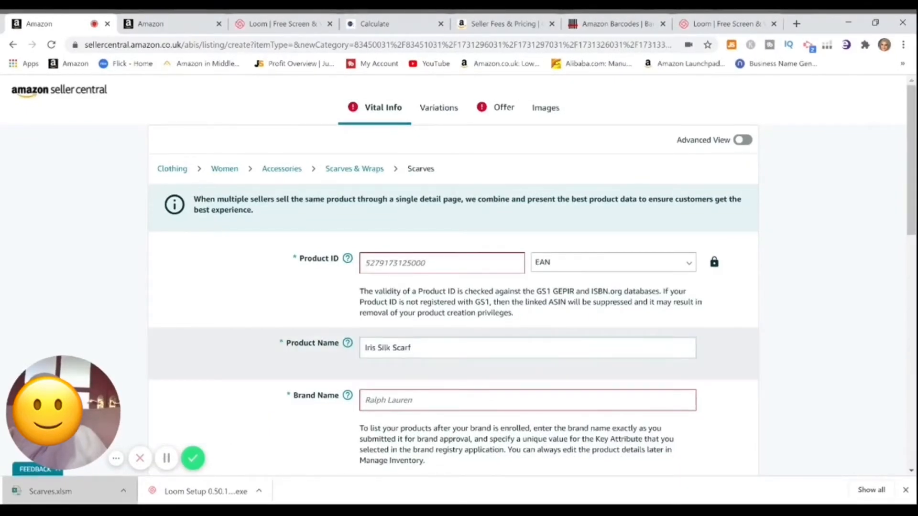
click(388, 400)
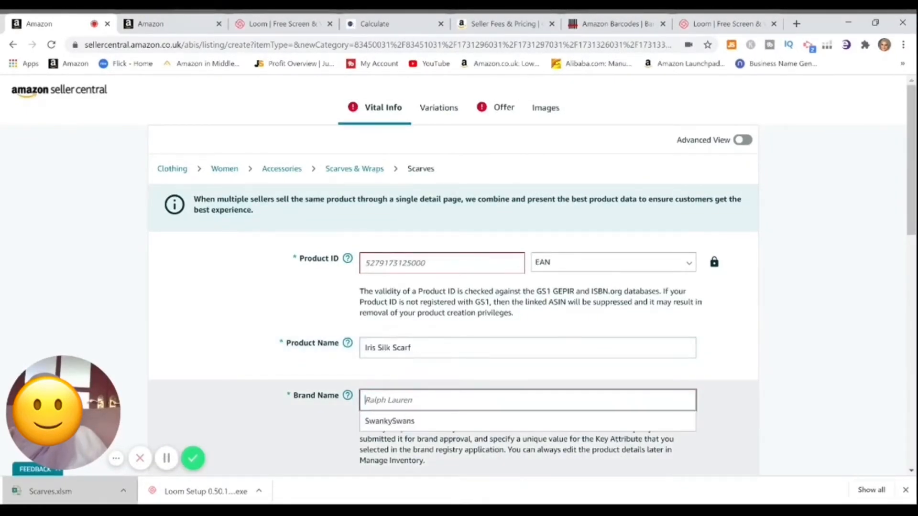
click(409, 423)
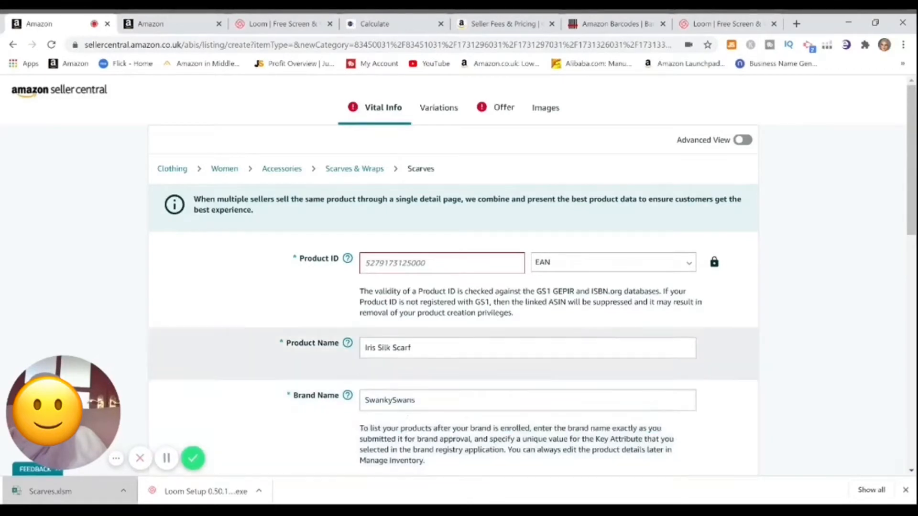
Set the scarf's Color Map to Black.
drag(915, 229, 915, 319)
click(613, 270)
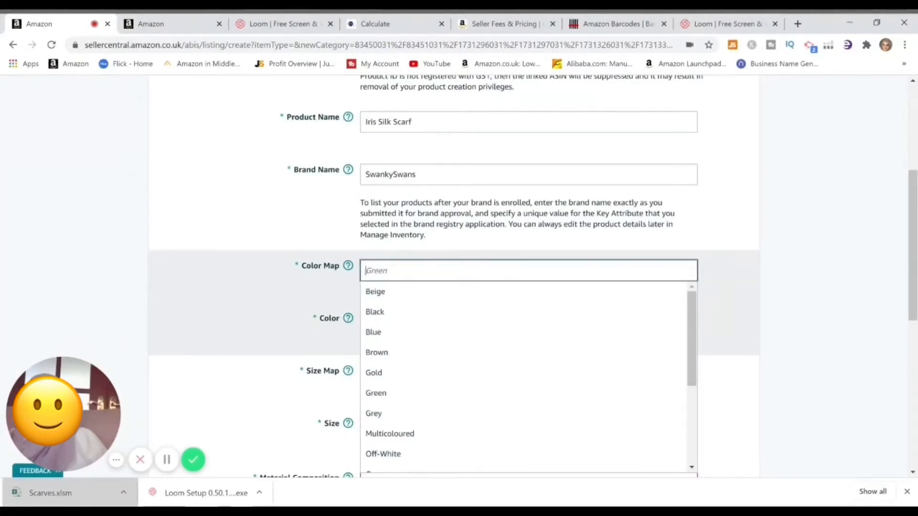
text(Black)
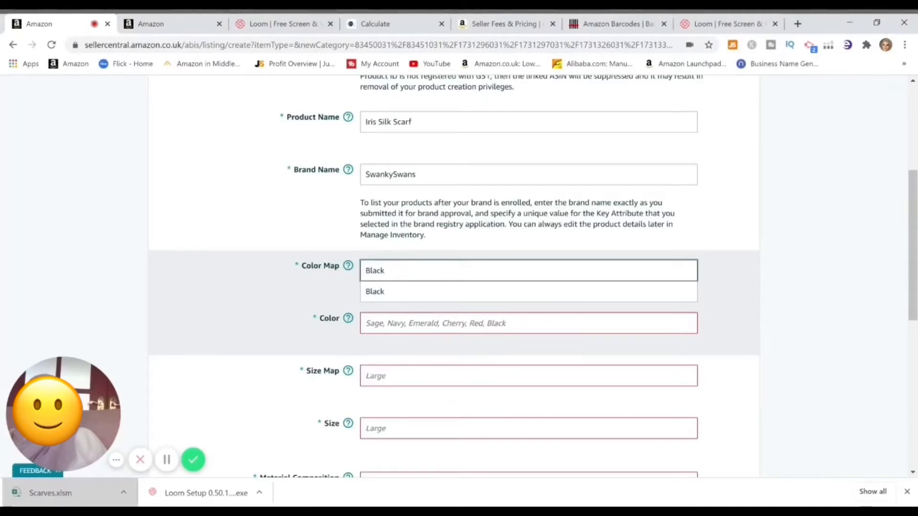
click(470, 293)
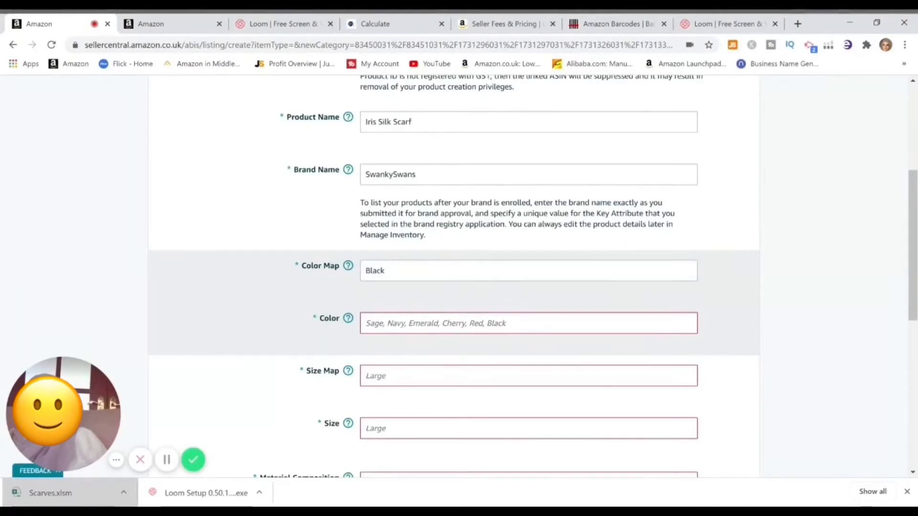
Replace the Color Map value with Red and set the Color to Red as well.
click(440, 271)
key(BackSpace)
key(BackSpace)
key(BackSpace)
key(BackSpace)
key(BackSpace)
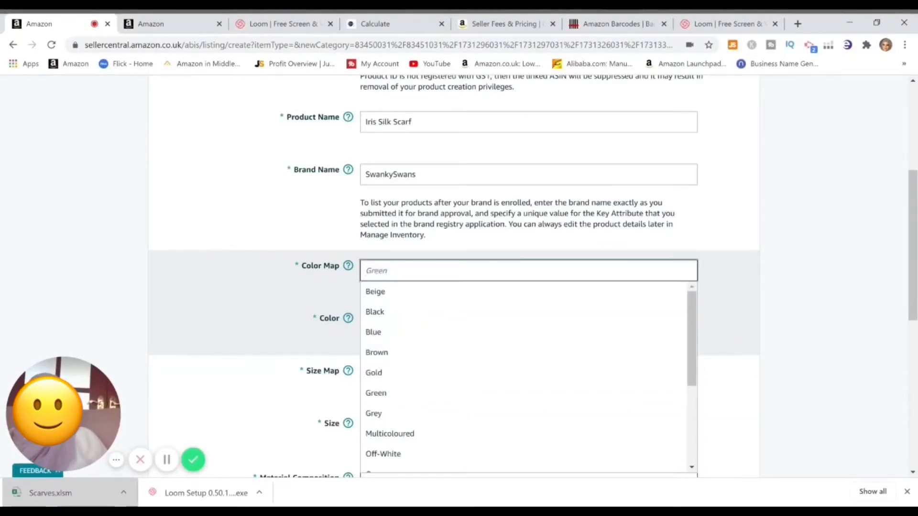
text(Red)
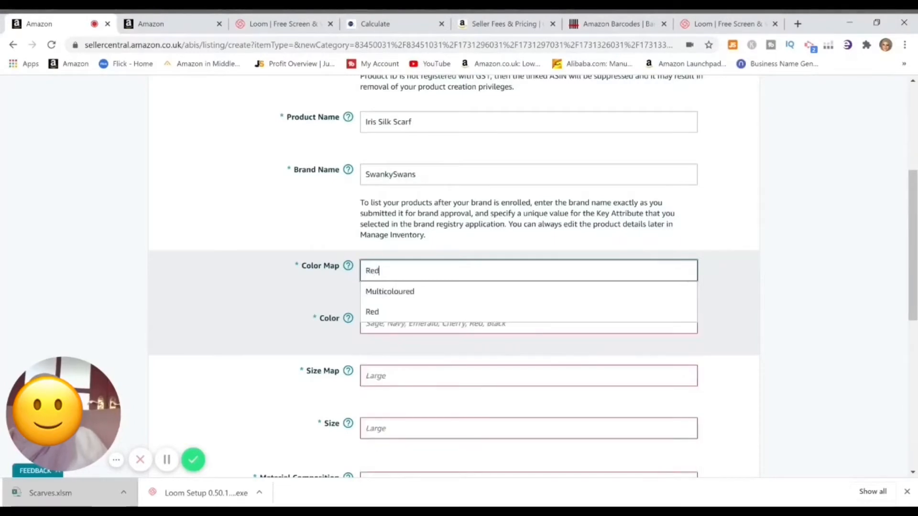
key(Tab)
text(Re)
Set both the Size Map and the Size of the scarf to Large.
click(410, 374)
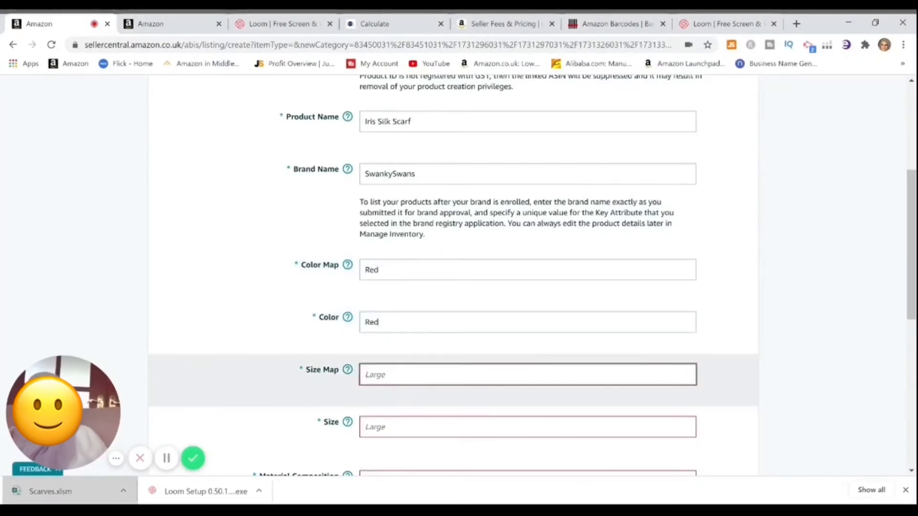
text(Large)
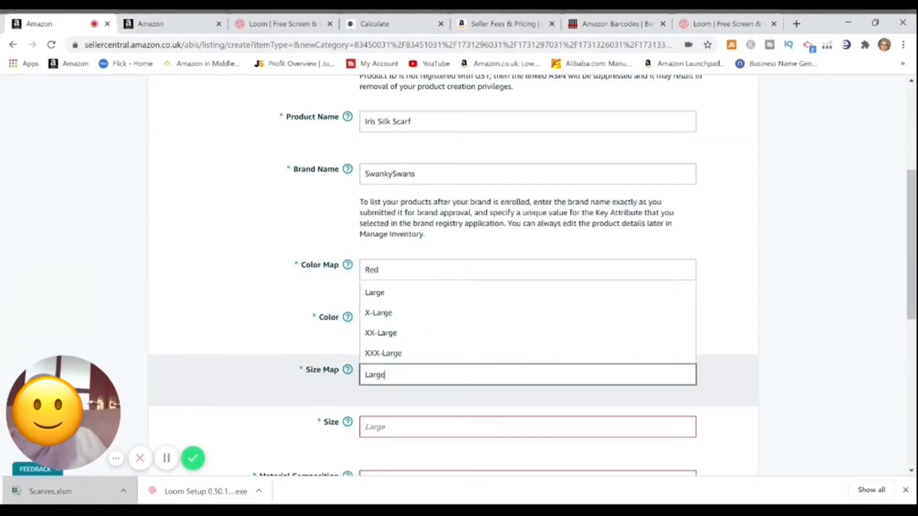
click(398, 294)
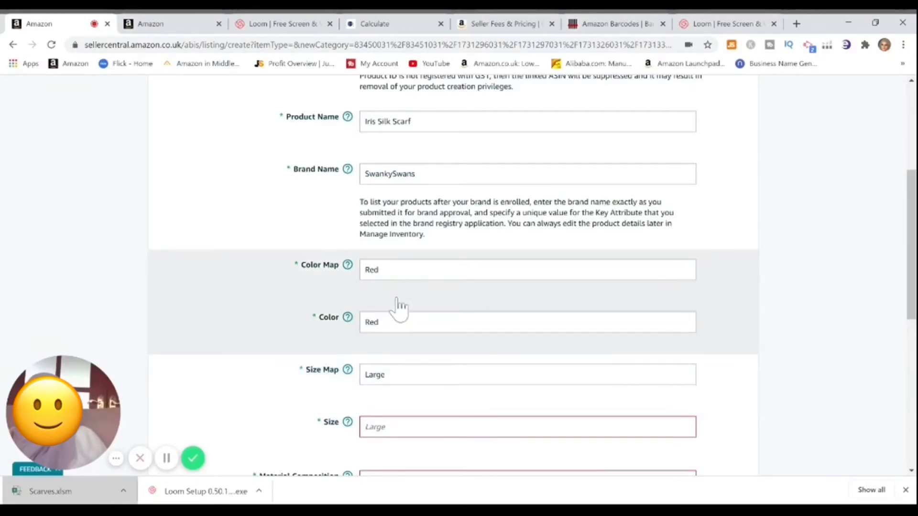
click(408, 430)
text(Ka)
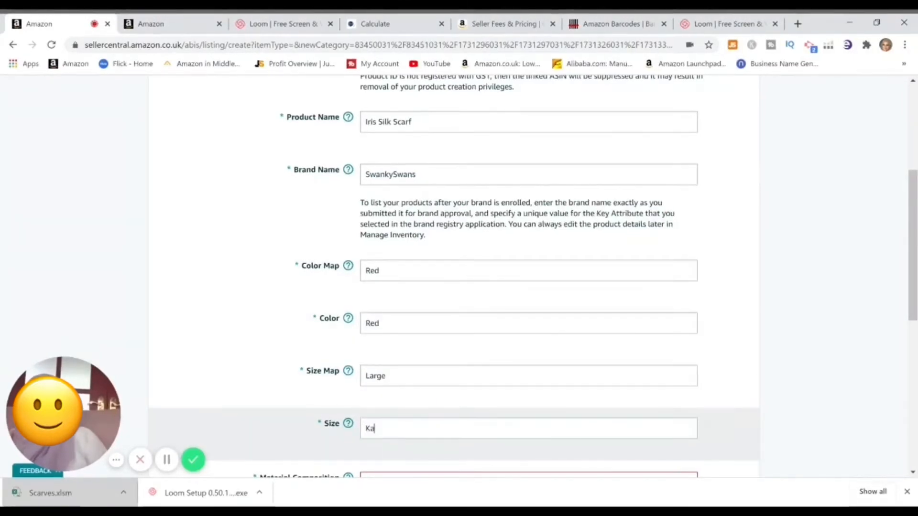
text(rge)
Enter 40% Silk, 60% Viscose as the Material Composition and choose Silk as the Outer Material Type.
scroll(511, 294, down, 5)
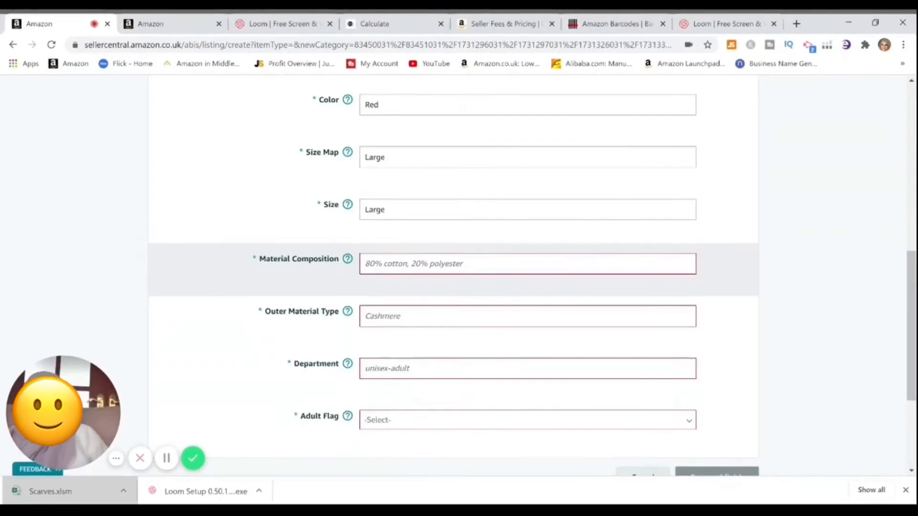
text(40% Silk, 60% Viscose)
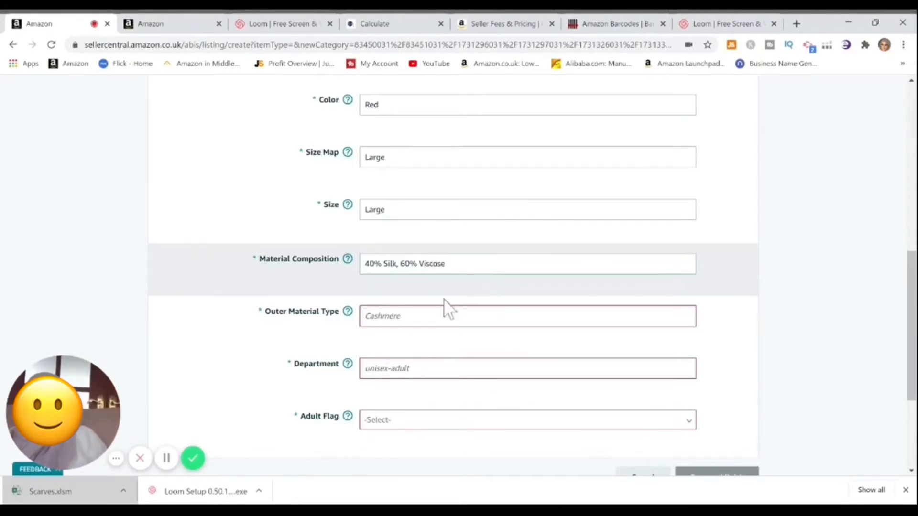
click(445, 315)
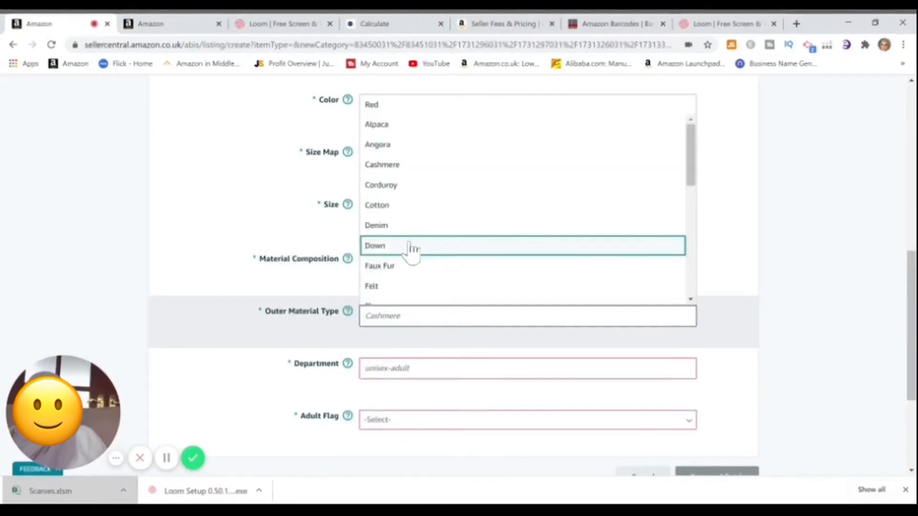
drag(694, 139, 697, 251)
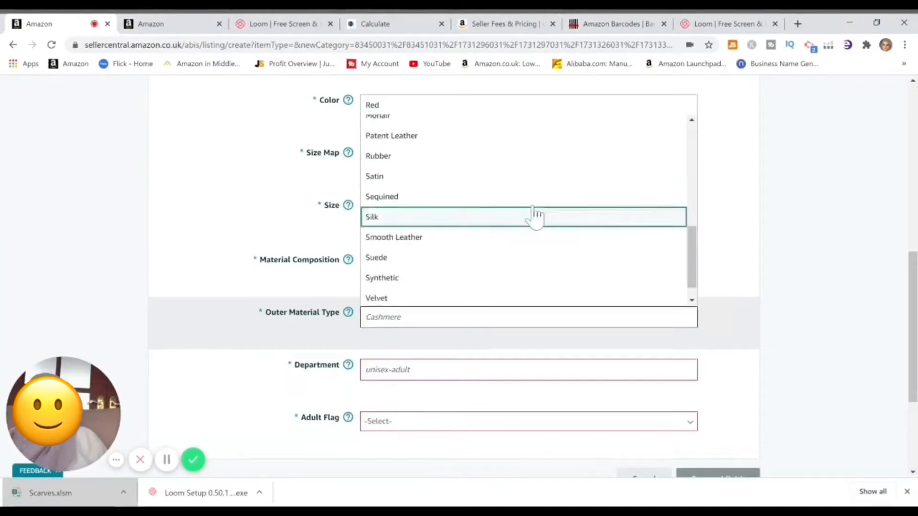
click(449, 221)
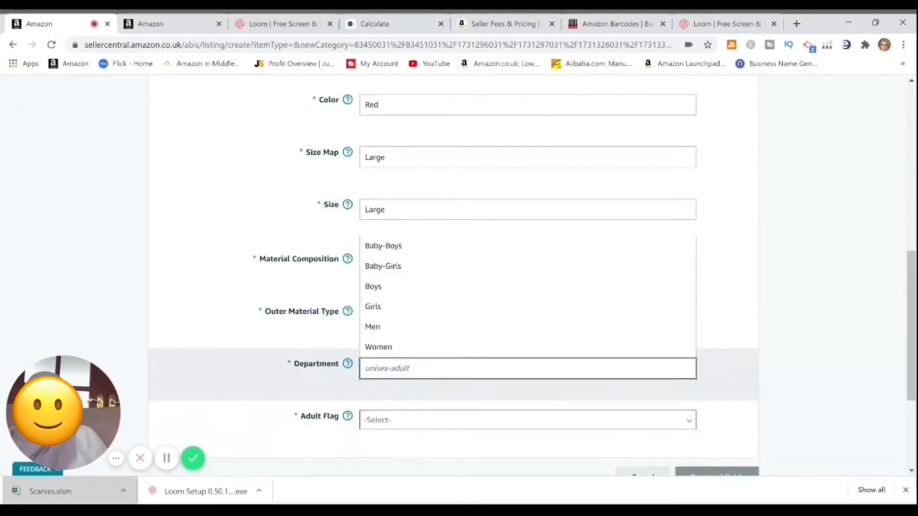
Set the Department to Women and the Adult Flag to No.
click(397, 349)
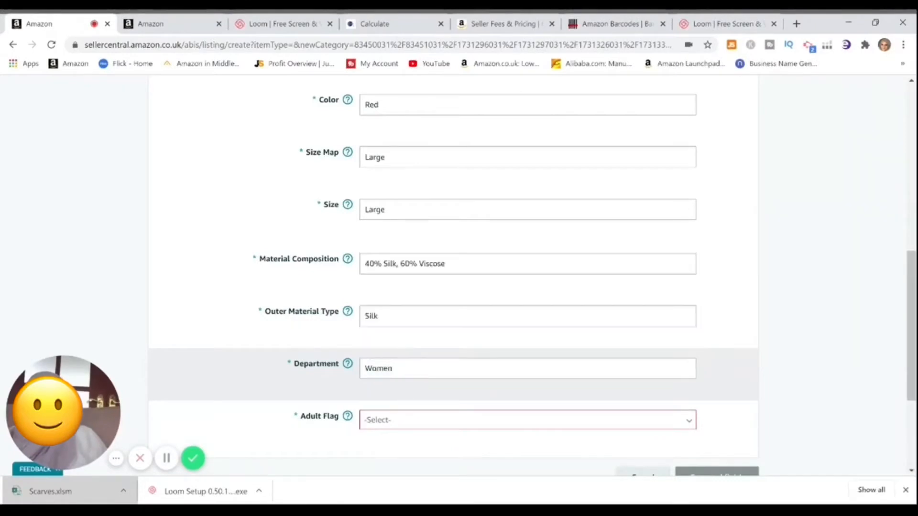
click(686, 428)
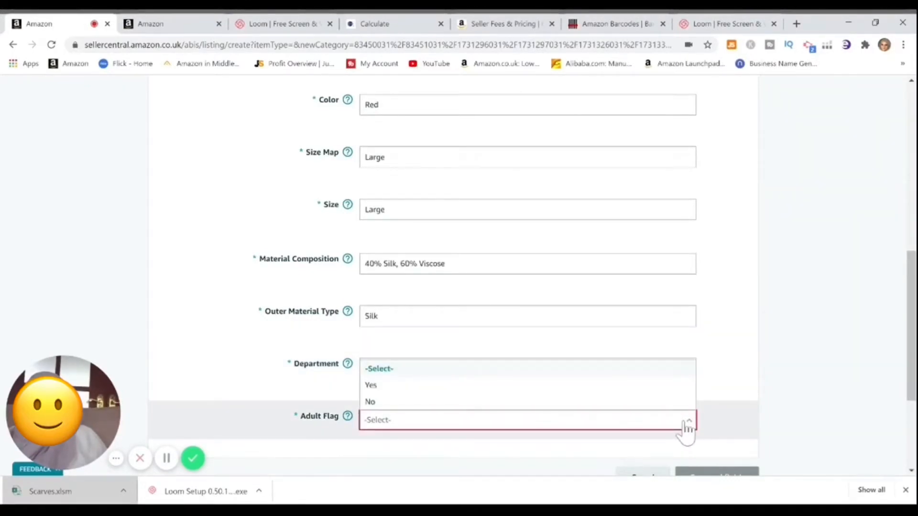
click(505, 404)
scroll(455, 278, down, 3)
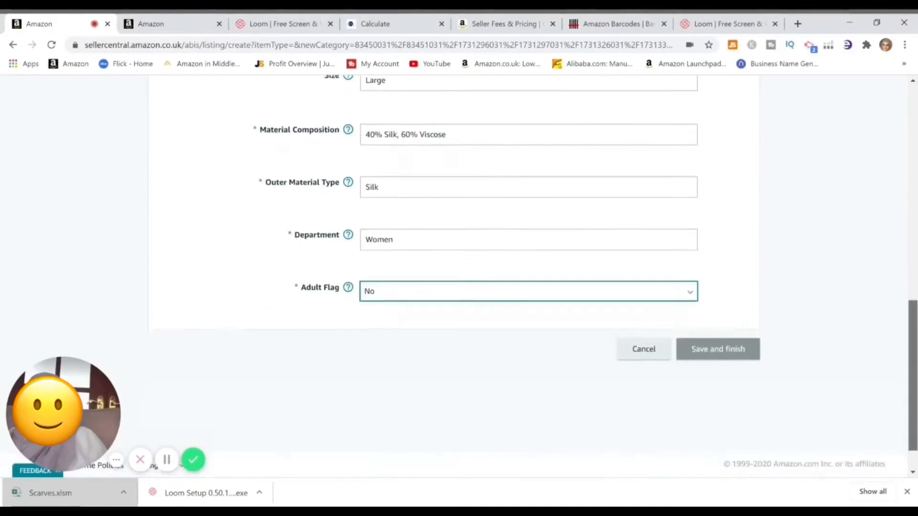
scroll(454, 278, up, 9)
scroll(909, 154, up, 3)
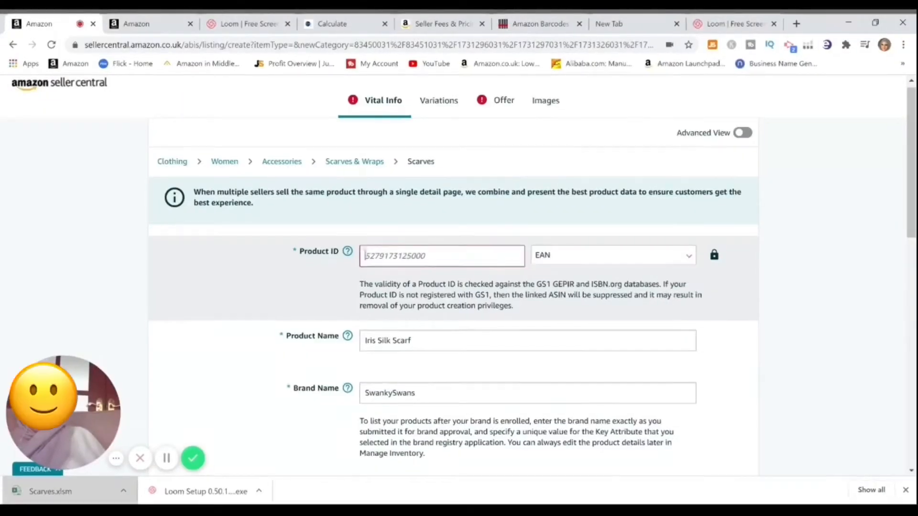
key(ctrl+v)
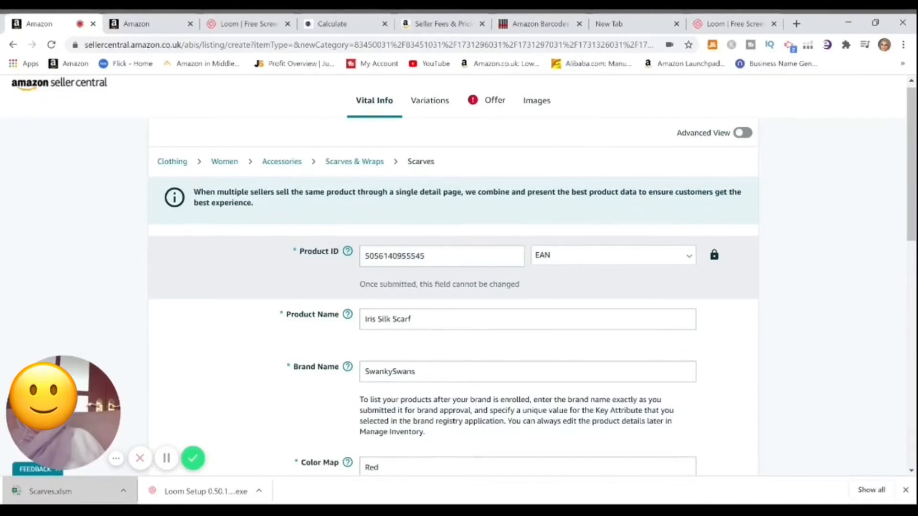
scroll(812, 251, down, 10)
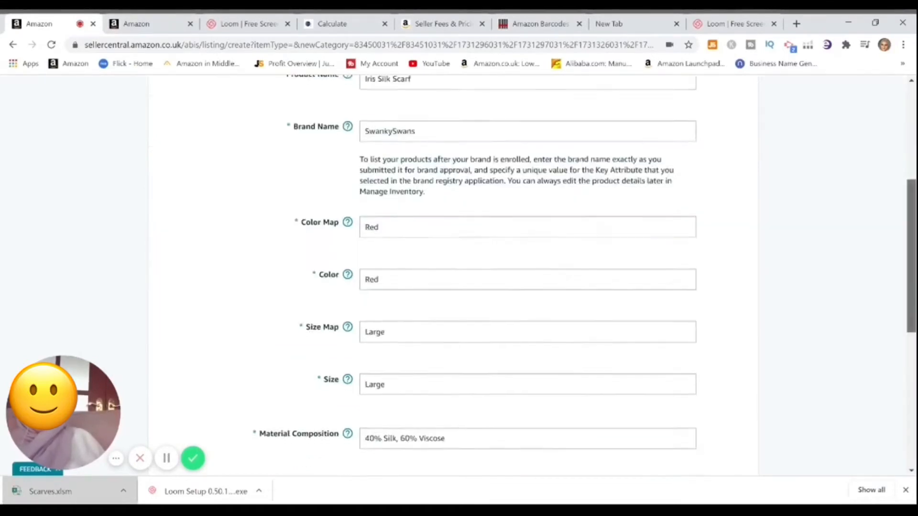
scroll(506, 93, up, 10)
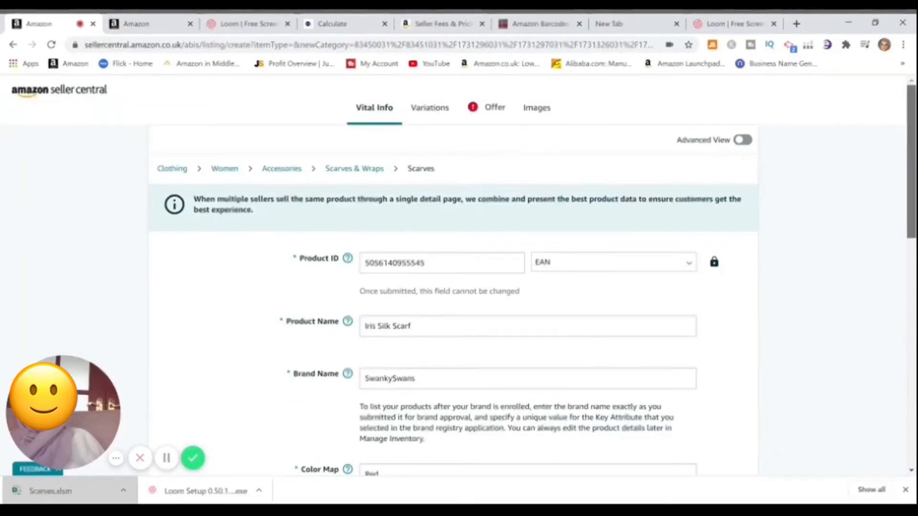
Examine the available variation themes for the scarf listing without choosing one.
click(441, 123)
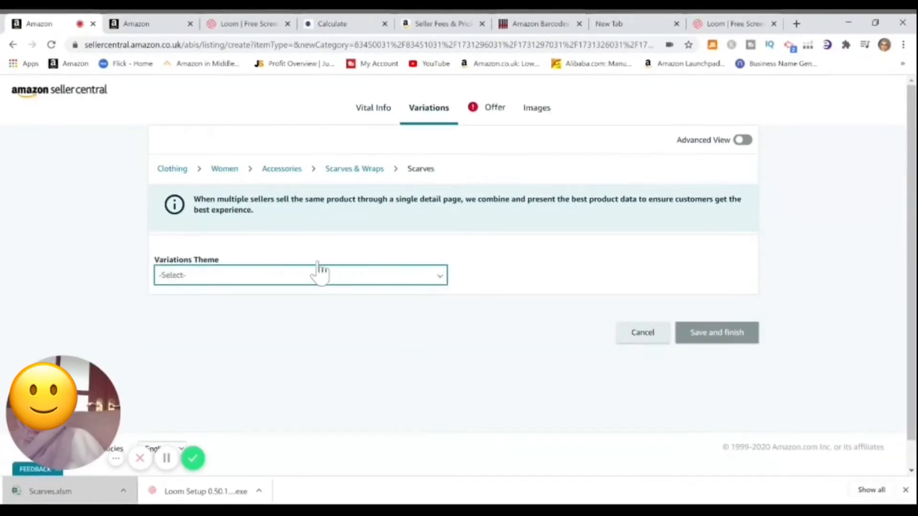
click(412, 281)
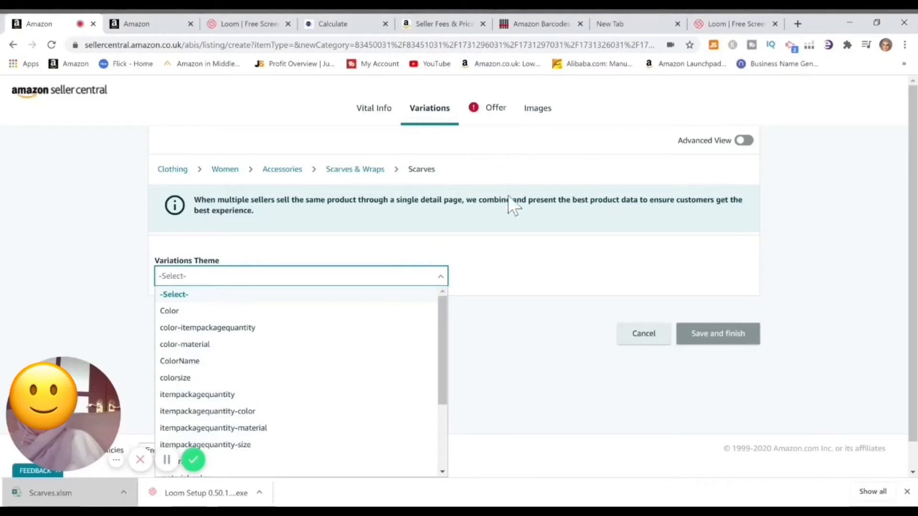
click(509, 249)
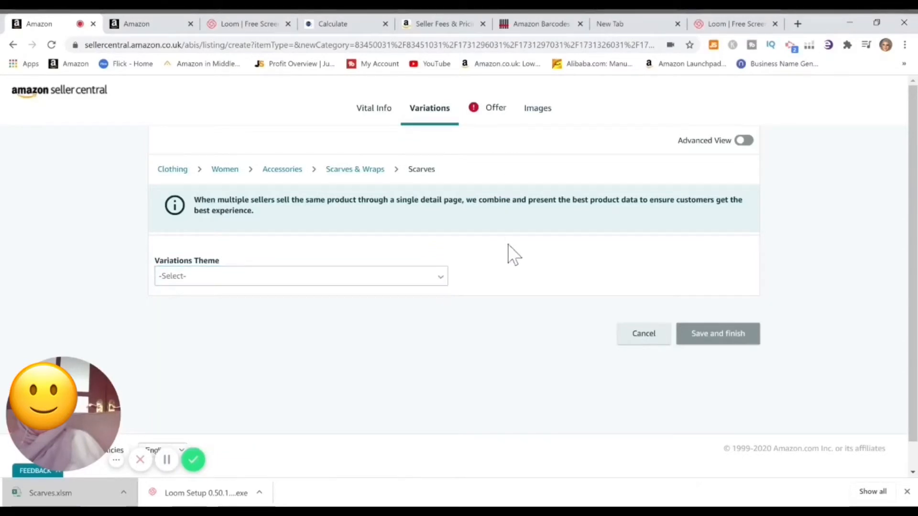
Enter Scarf-076 as the Seller SKU in the listing's offer details.
click(498, 115)
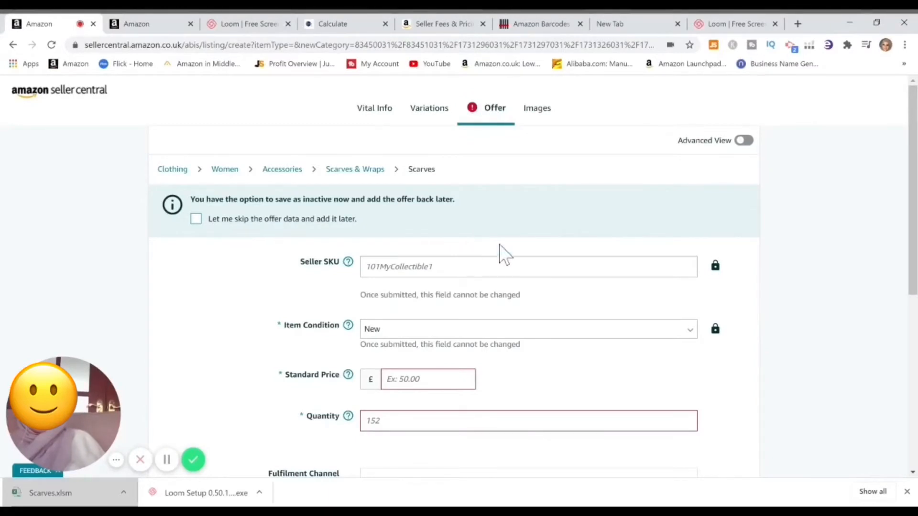
click(500, 267)
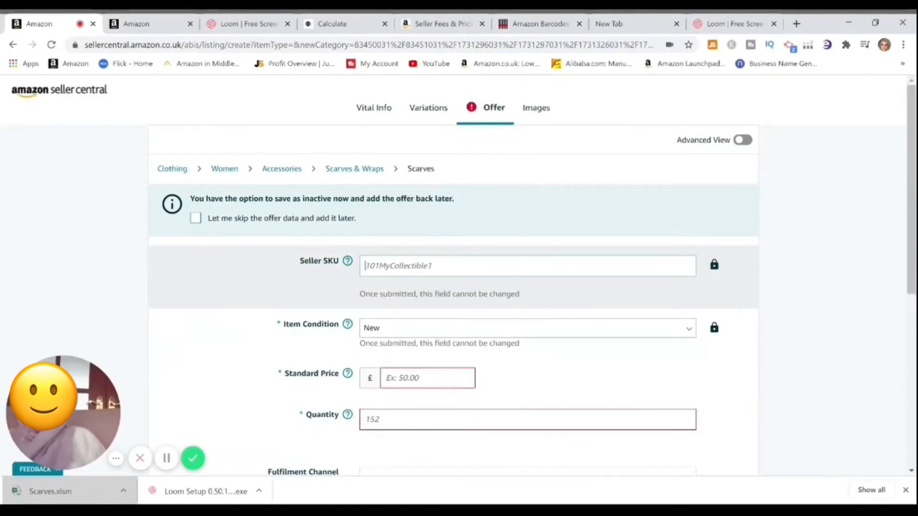
text(Scarf-)
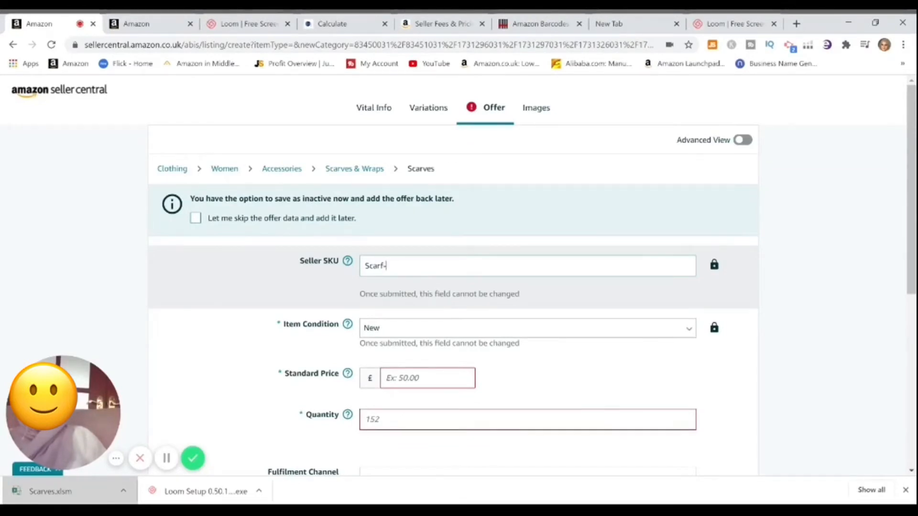
text(076)
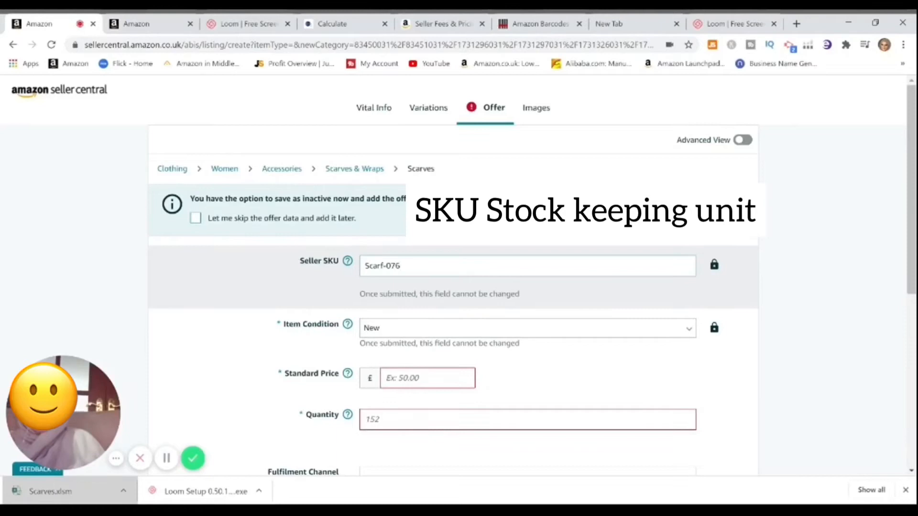
click(754, 230)
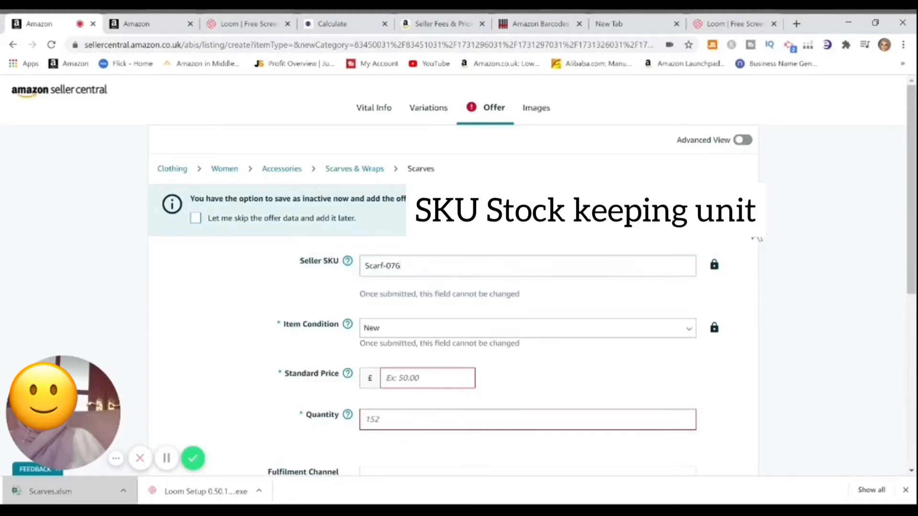
click(400, 266)
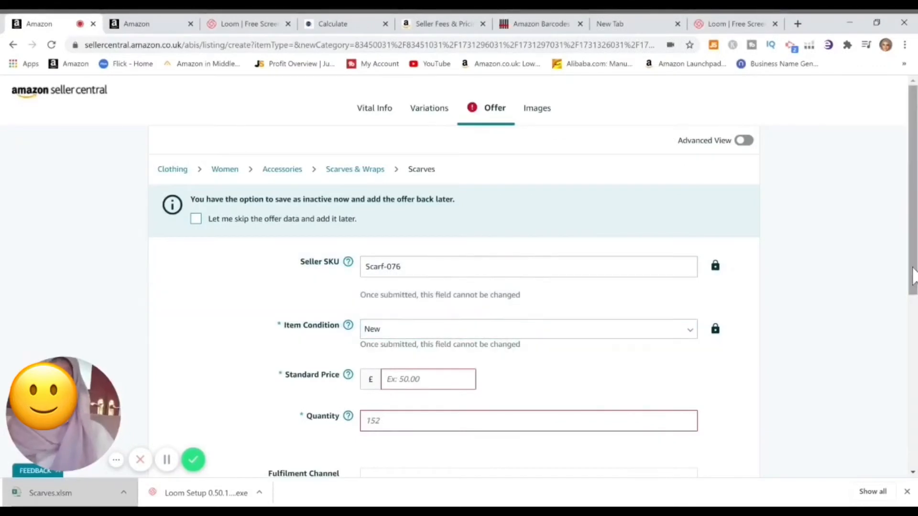
Set the offer's Standard Price to £14.99 and the Quantity to 1.
drag(912, 238, 912, 279)
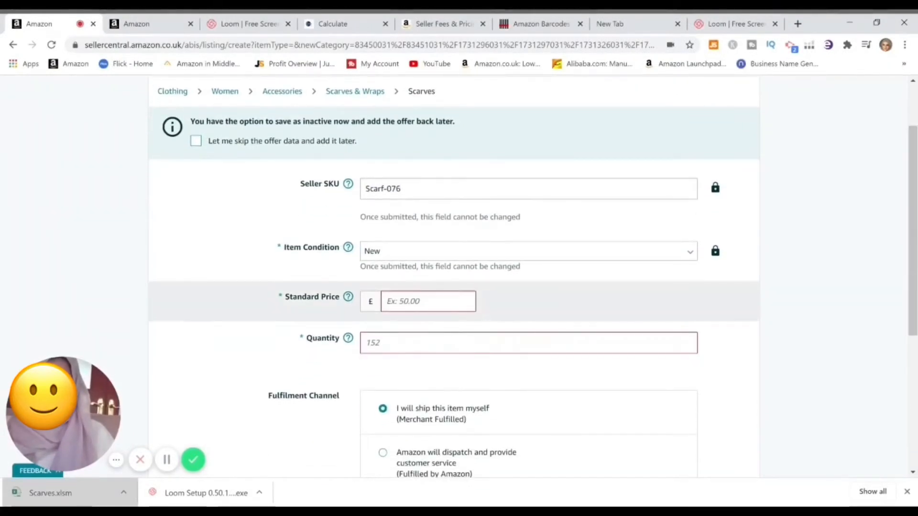
click(420, 301)
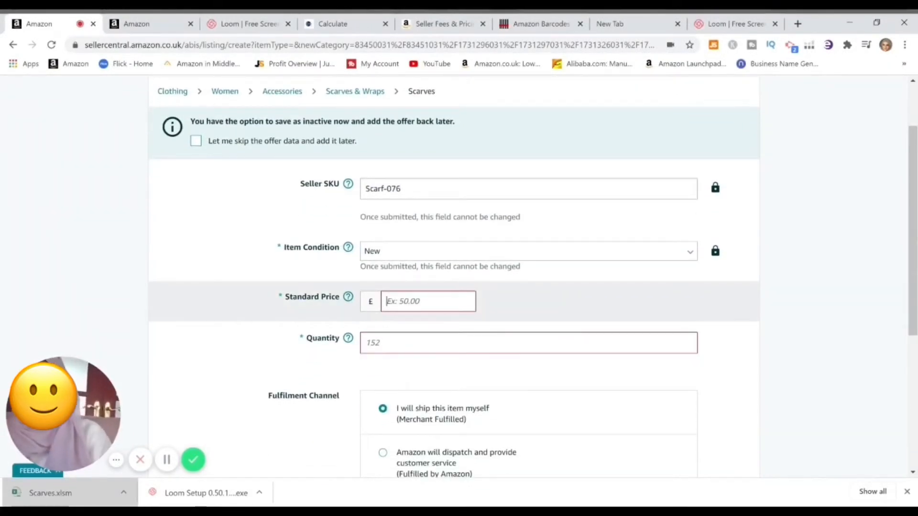
text(14.99)
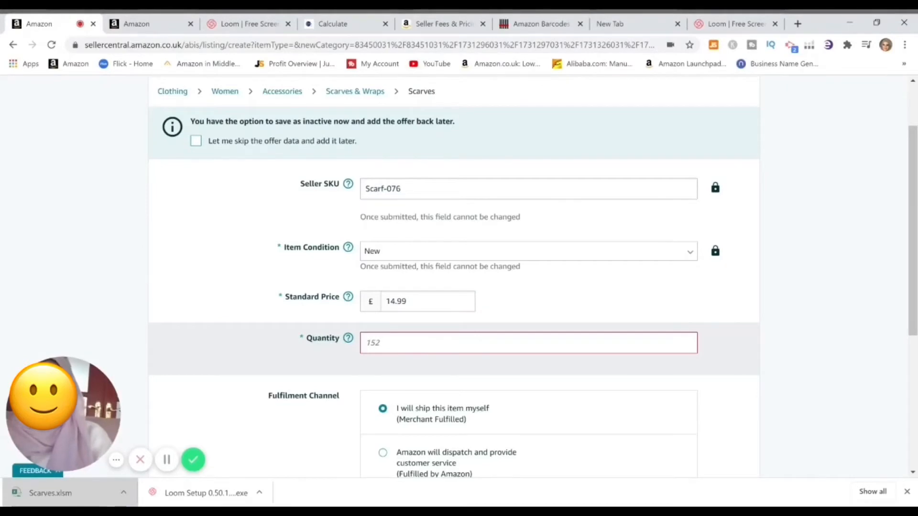
text(1)
drag(915, 227, 911, 287)
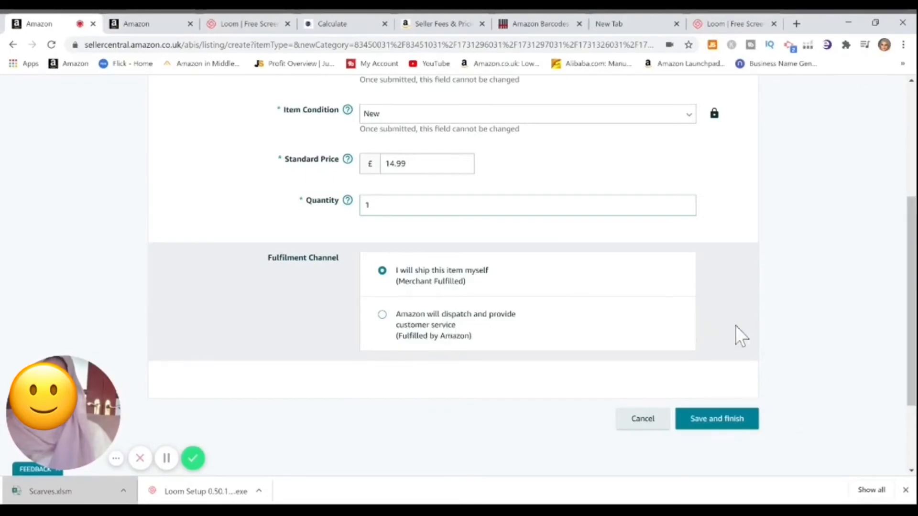
Upload the folded scarf photo as the MAIN image and the spread-out scarf photo as ProductImage PT01.
drag(912, 253, 909, 141)
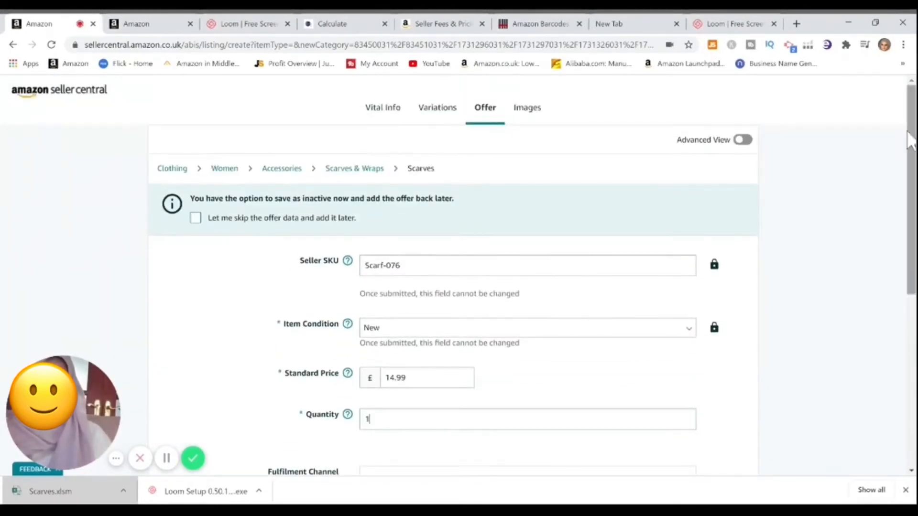
click(532, 117)
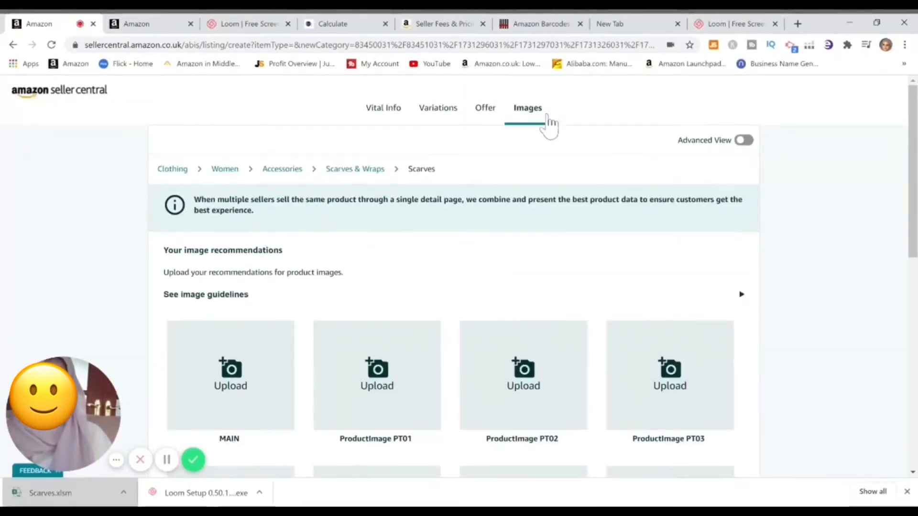
drag(912, 171, 912, 237)
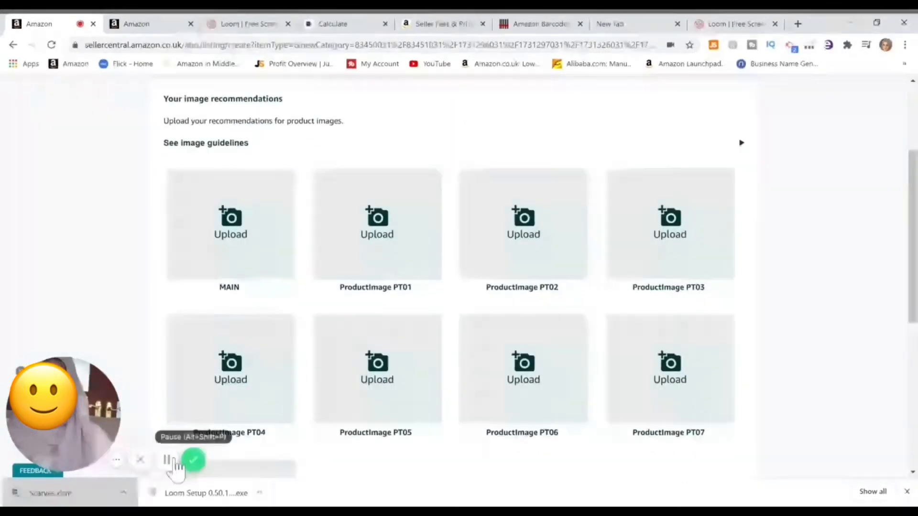
click(243, 248)
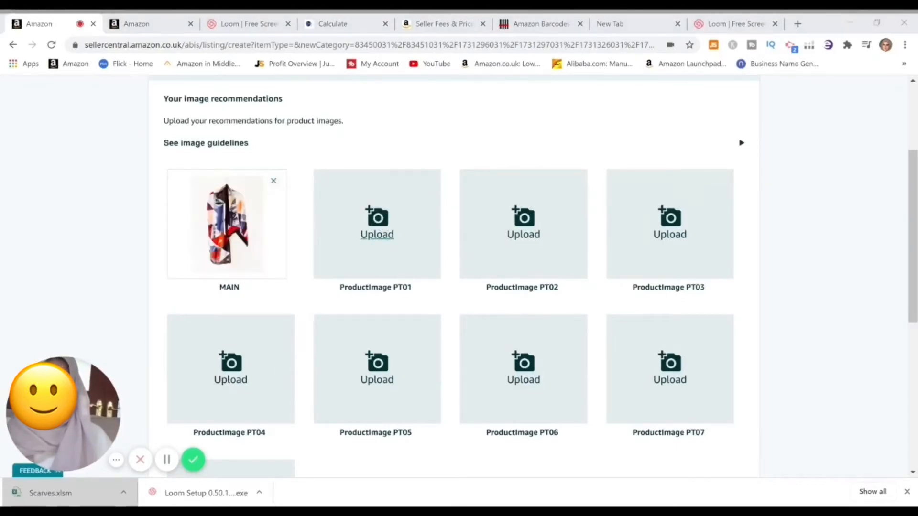
double_click(432, 282)
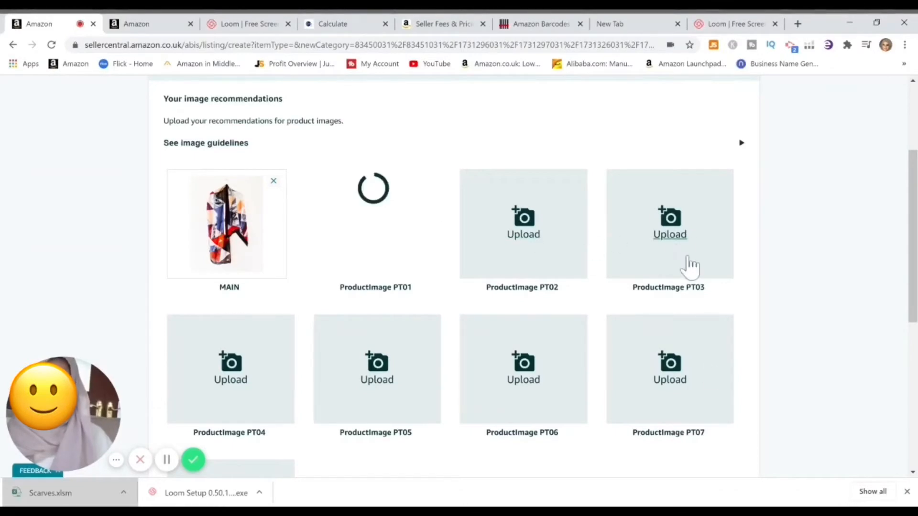
scroll(700, 425, down, 4)
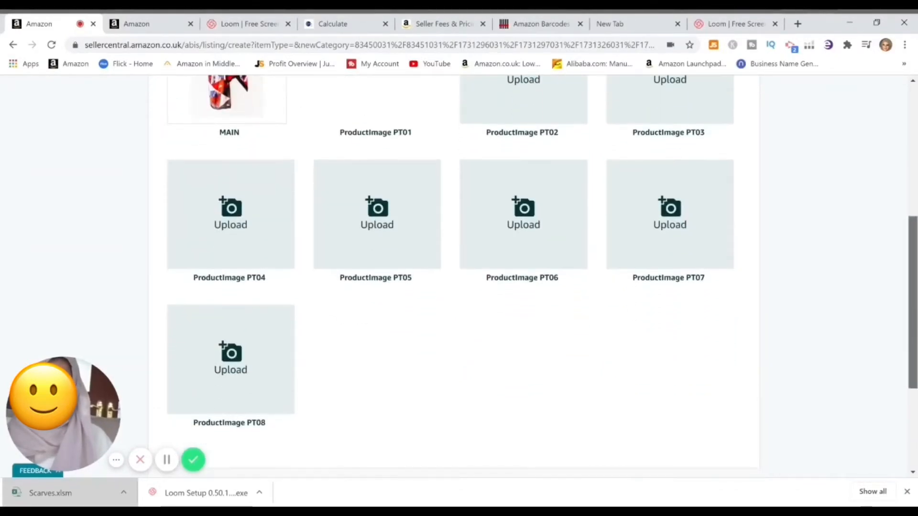
scroll(903, 272, up, 5)
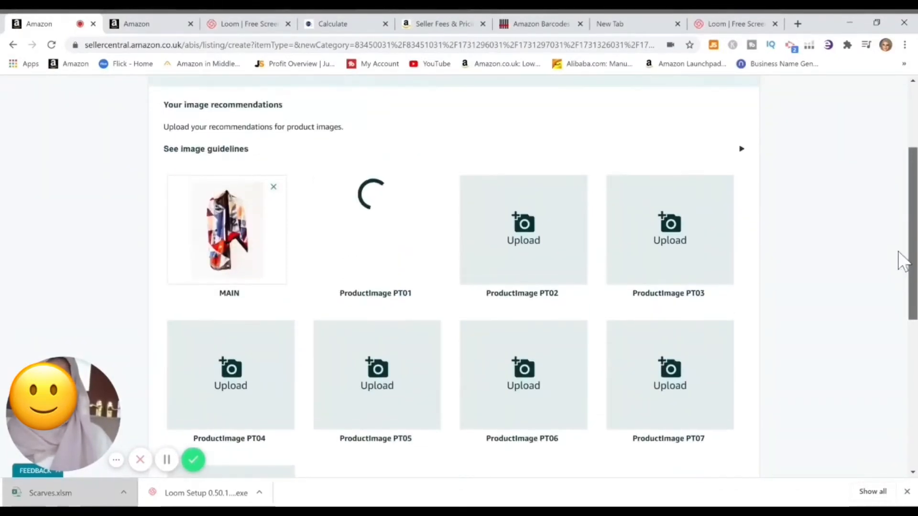
scroll(904, 211, up, 2)
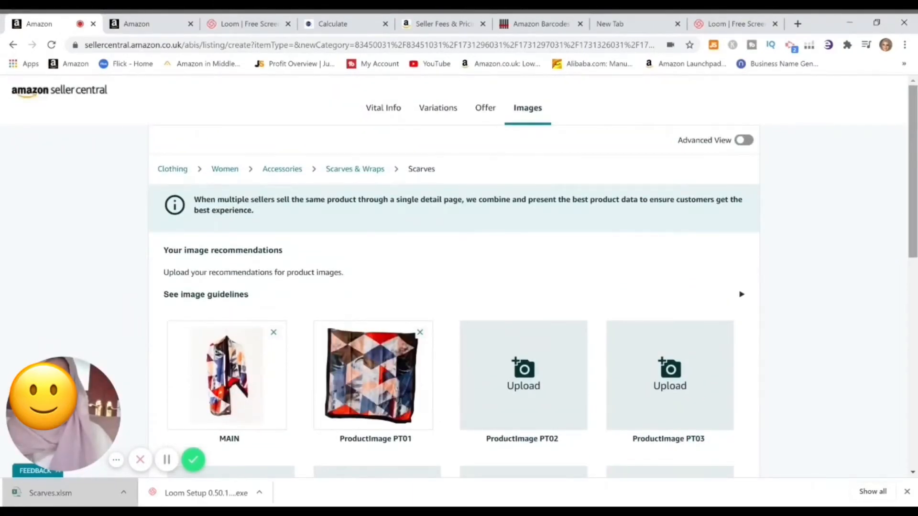
Turn on Advanced View for the scarf listing.
click(747, 143)
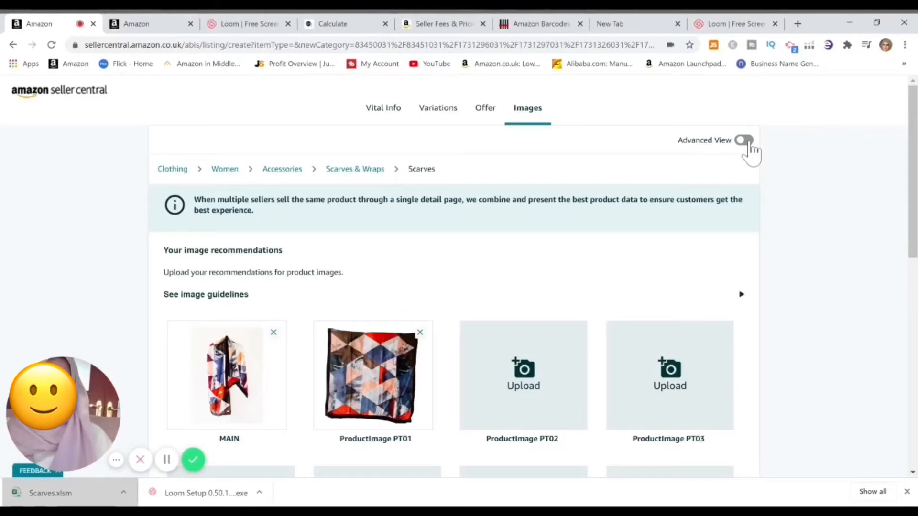
click(747, 143)
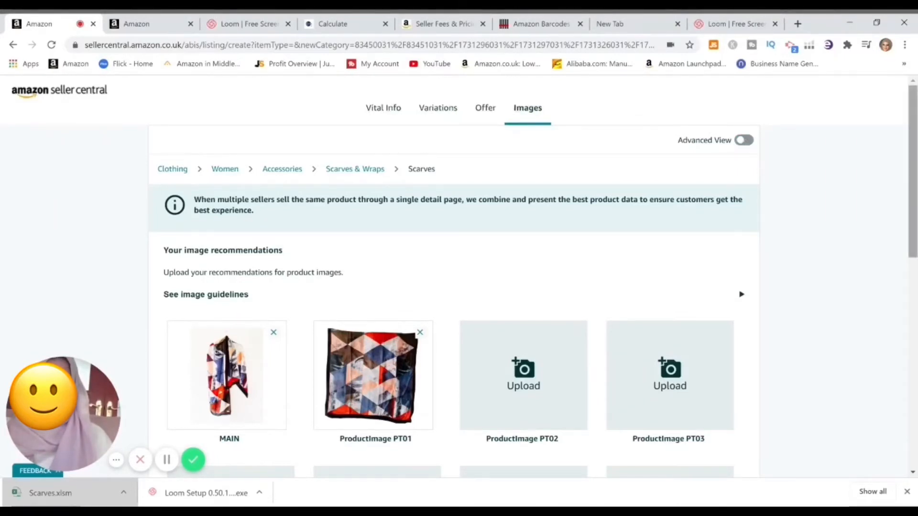
scroll(454, 287, down, 1)
scroll(849, 337, down, 7)
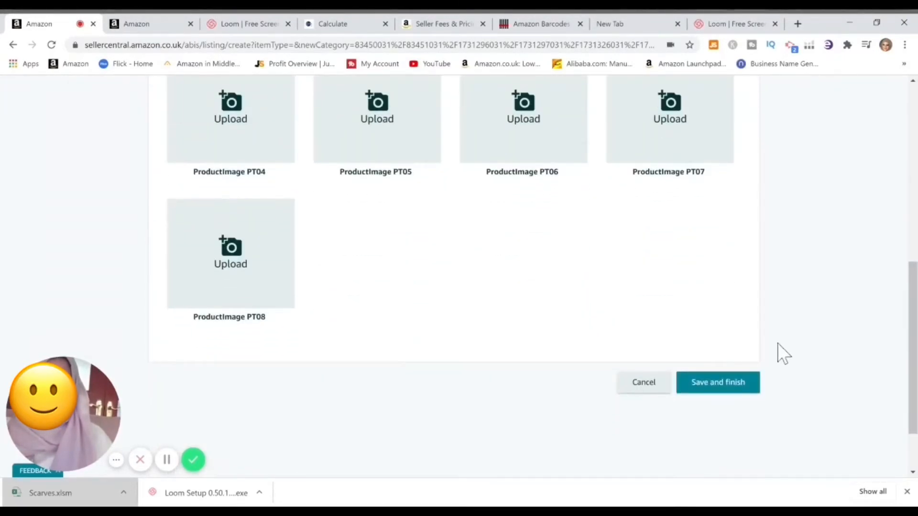
scroll(774, 144, up, 9)
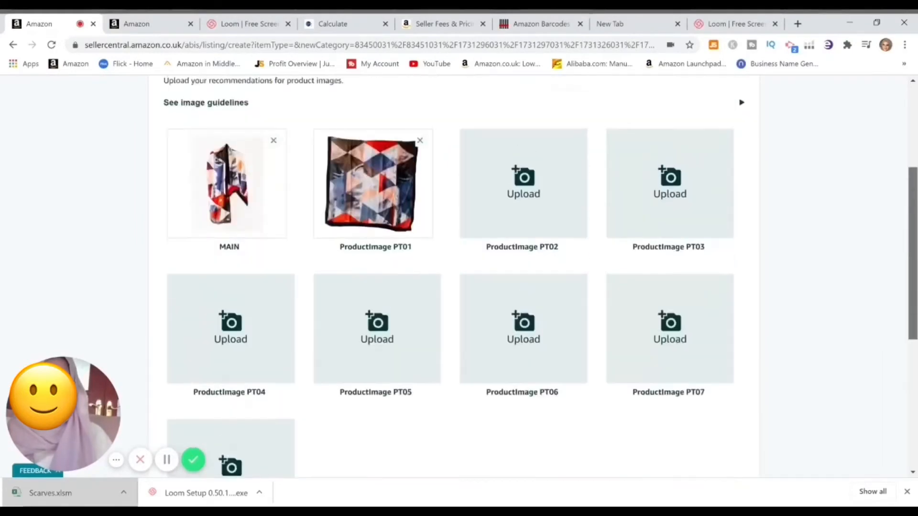
click(746, 144)
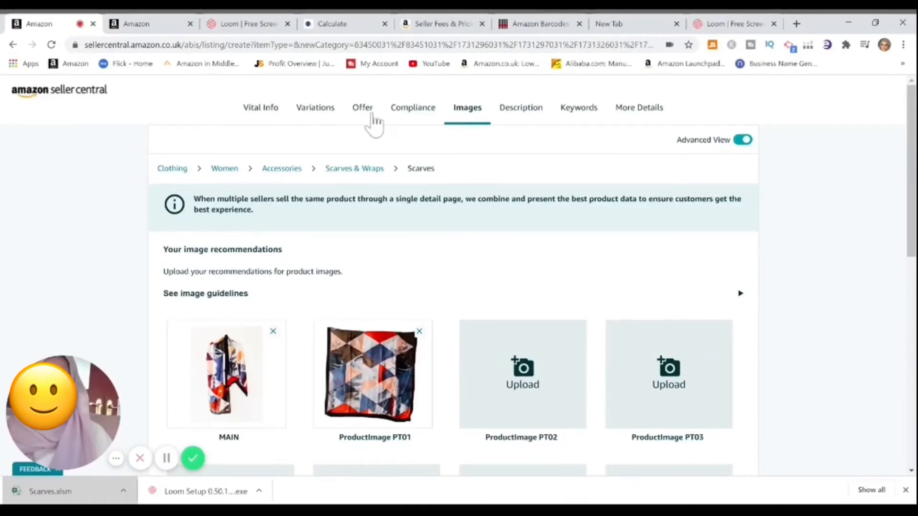
Examine the listing's Compliance fields on batteries, weight and dangerous goods without filling any in, and return to the images.
click(410, 114)
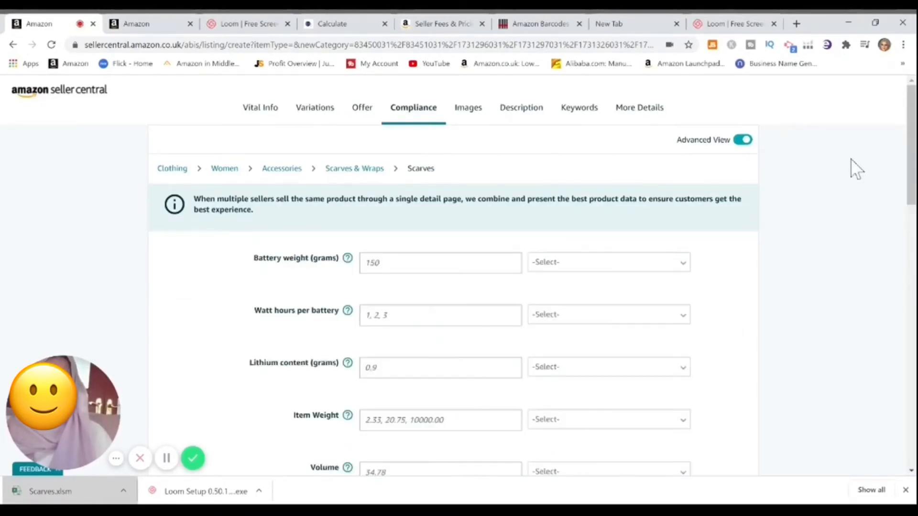
scroll(454, 287, down, 6)
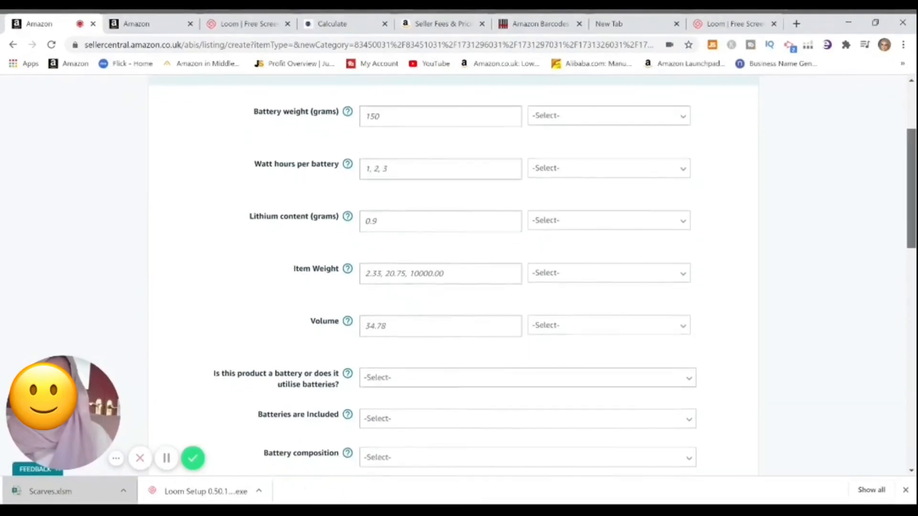
scroll(454, 287, down, 5)
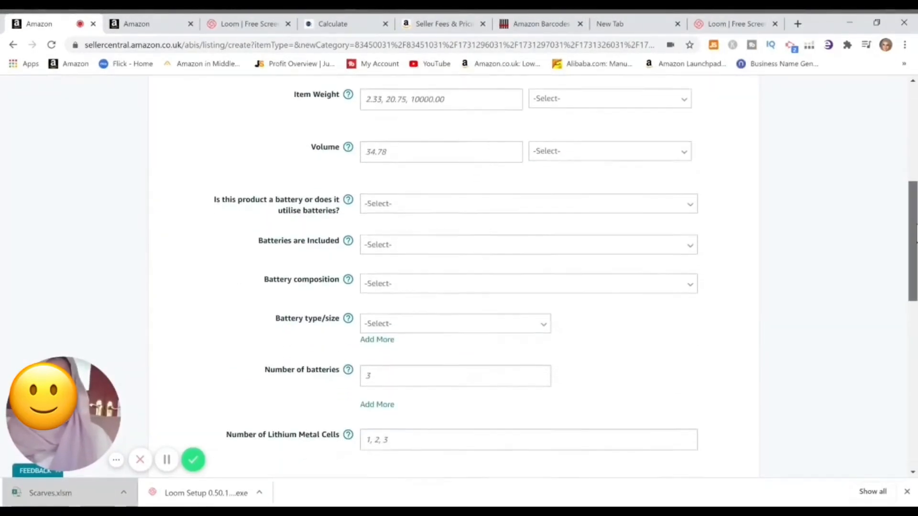
scroll(454, 287, down, 3)
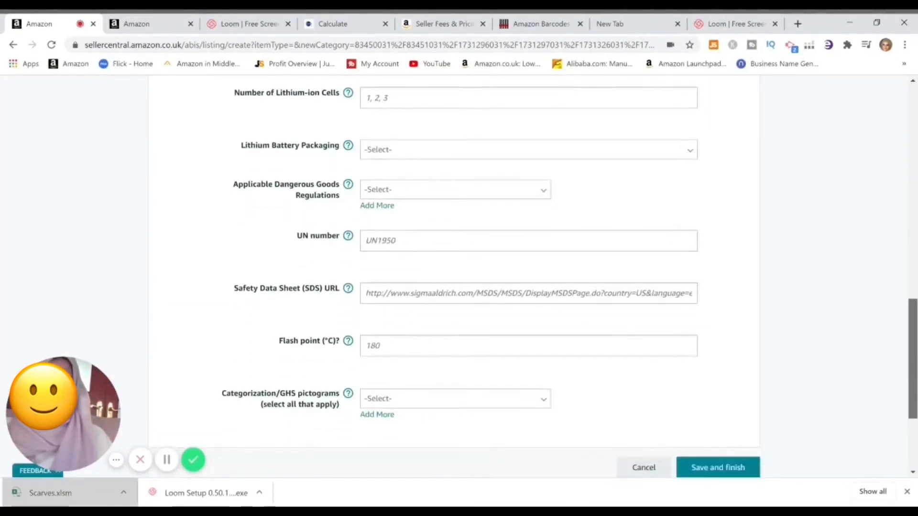
scroll(454, 287, up, 20)
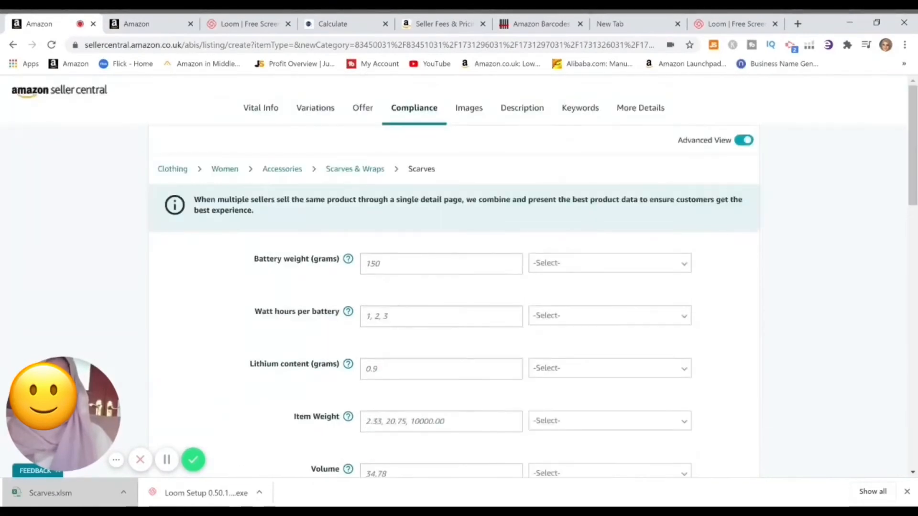
click(473, 119)
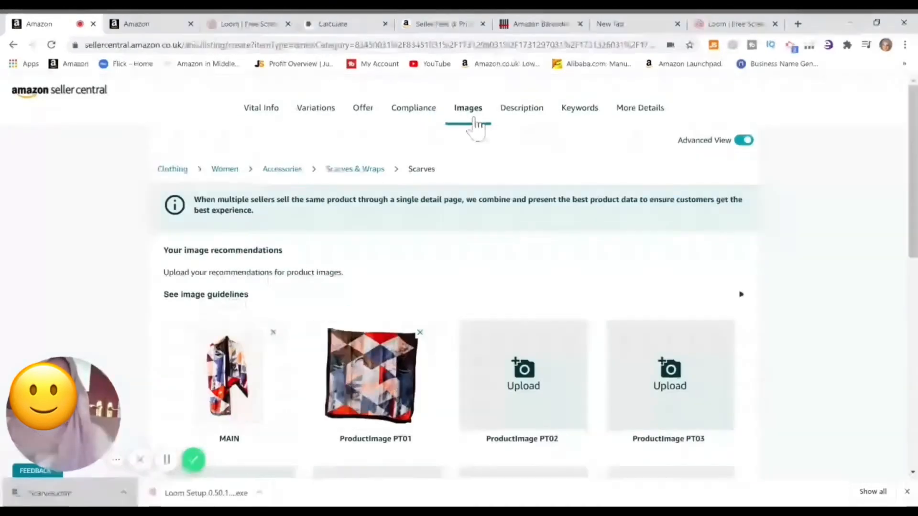
Enter "Use this awesome silk scarf to add a touch of luxury to your outfit." as the Product Description.
click(515, 117)
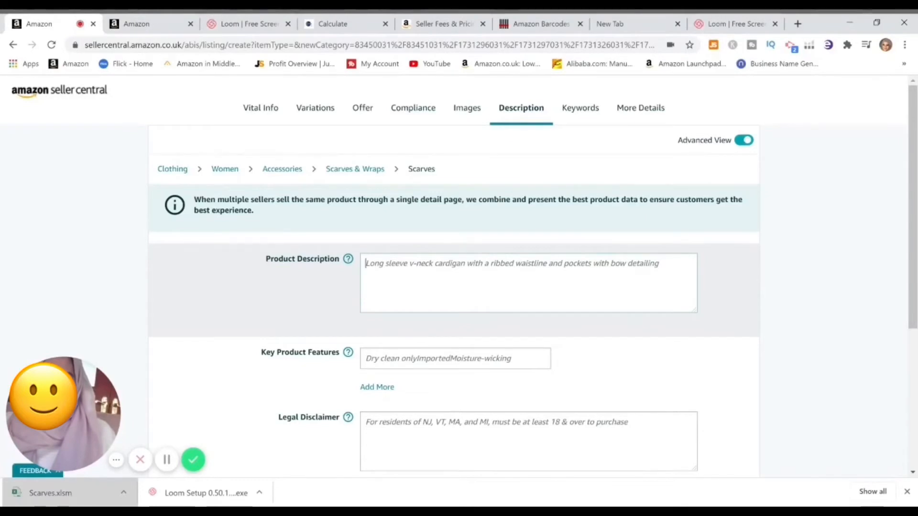
text(Use th)
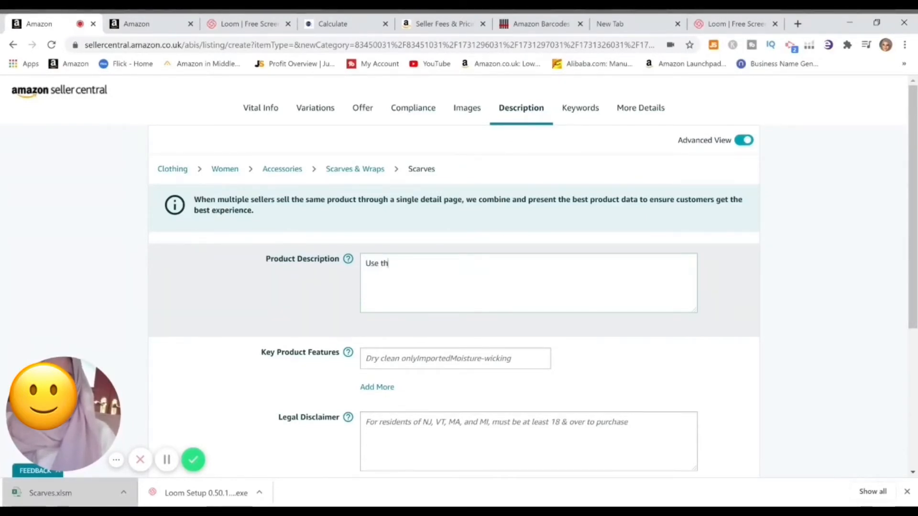
text(is )
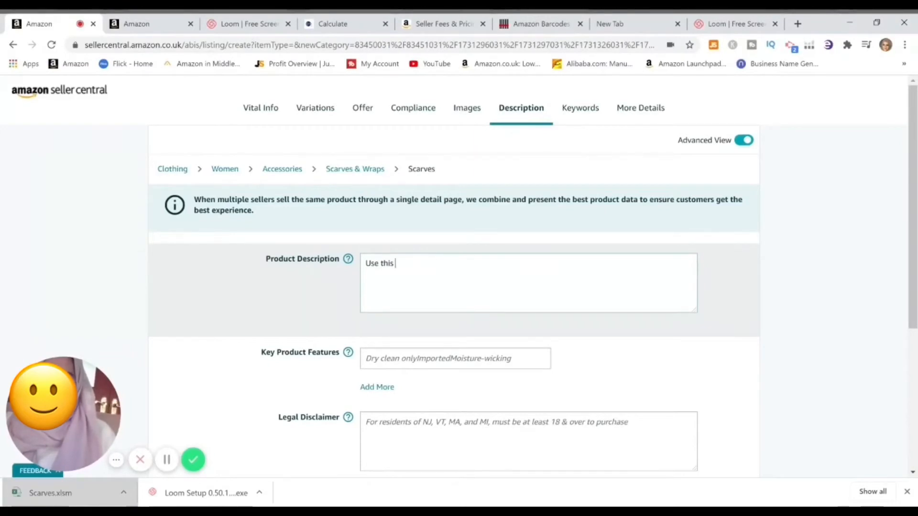
text(awesome silk scarf to add a touch of luxury to your outfit.)
click(882, 263)
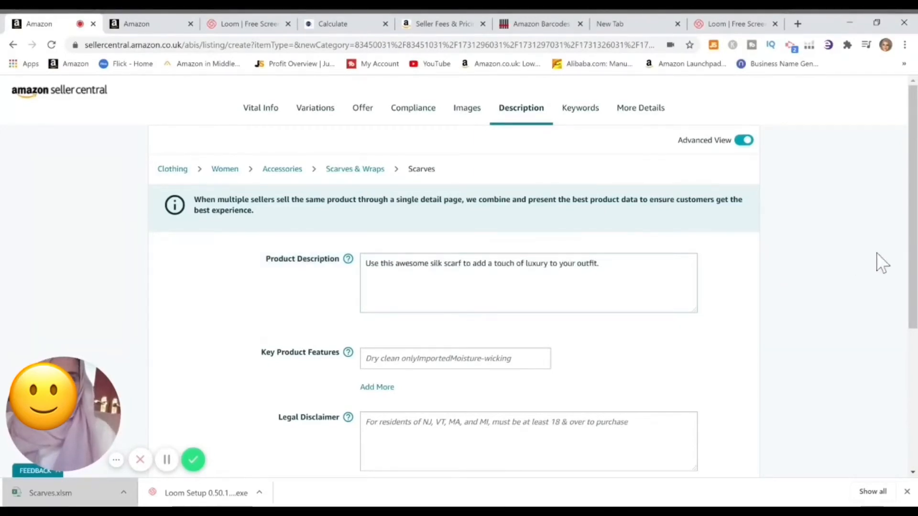
Add two Key Product Features: "Unique prints" and "Machine washable at 30".
drag(914, 205, 915, 277)
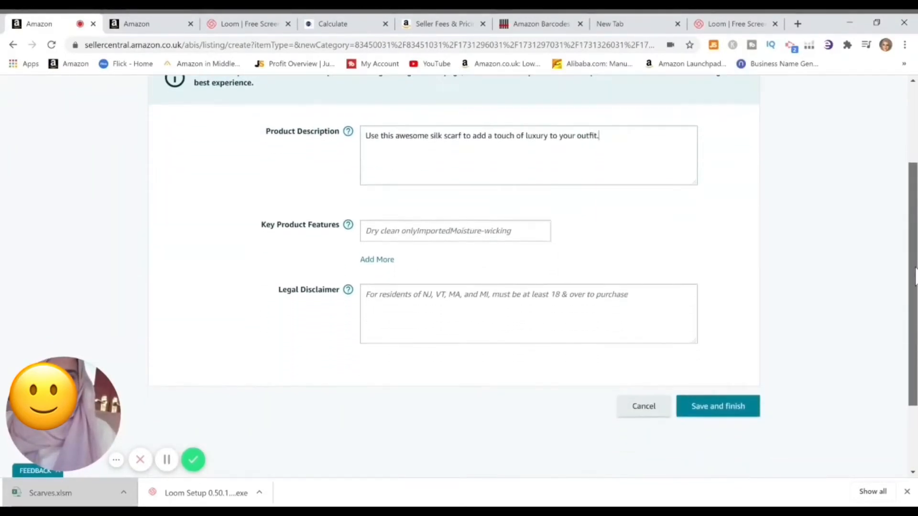
click(454, 231)
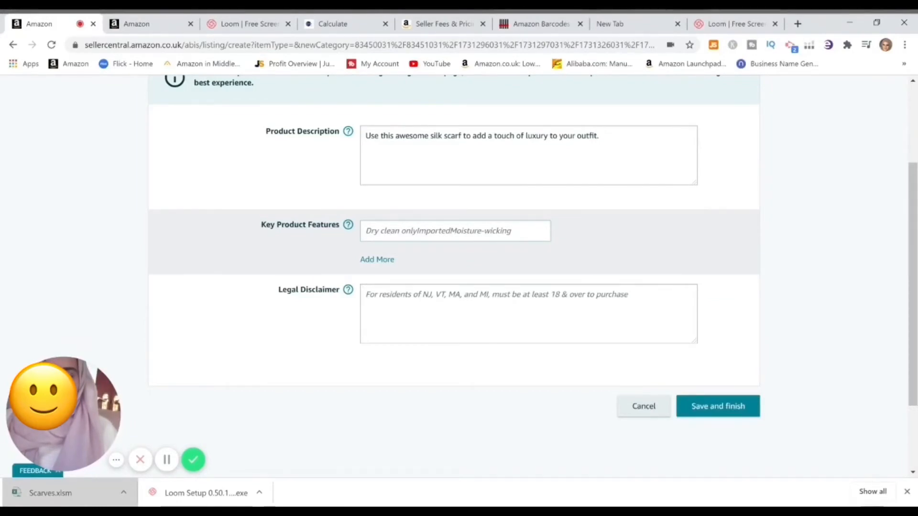
text(Unique prints)
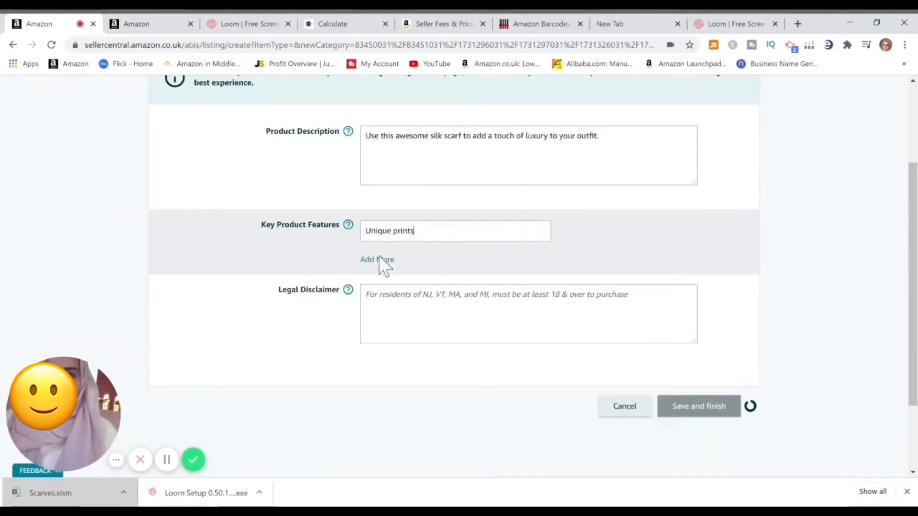
click(378, 260)
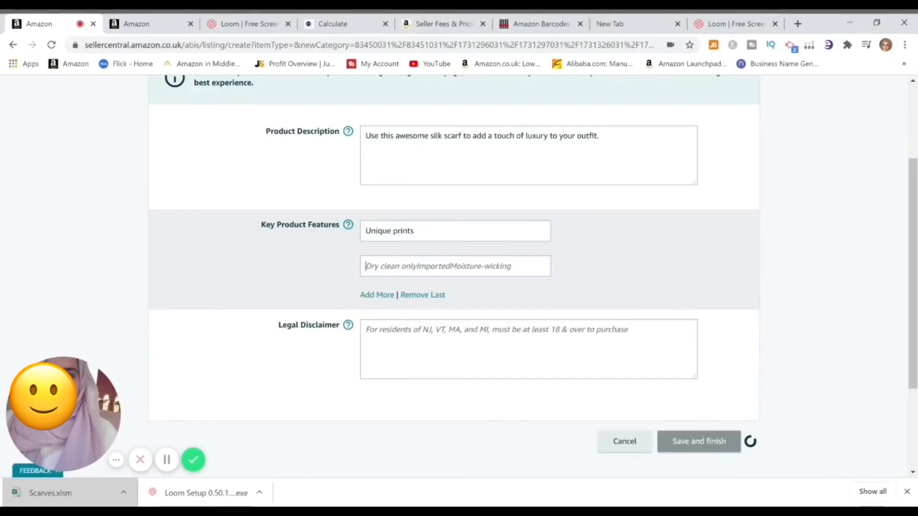
text(Machine washable)
text(at )
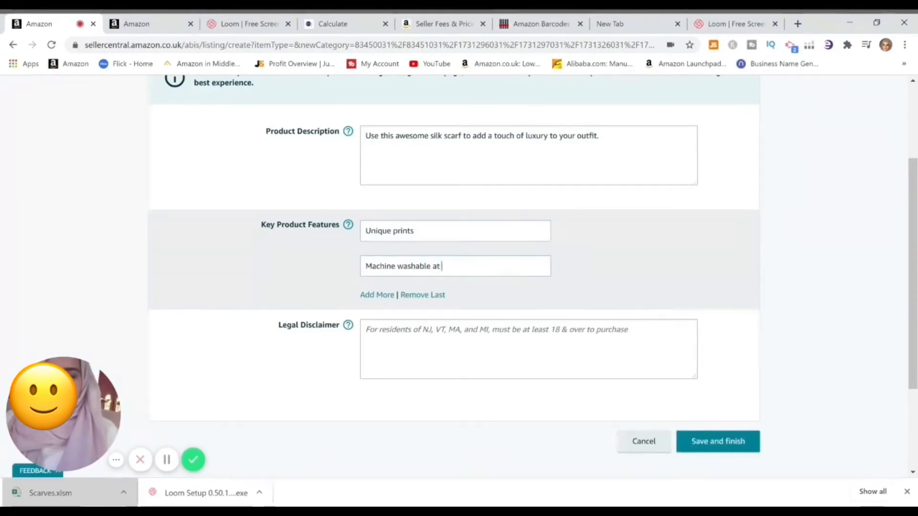
text(30)
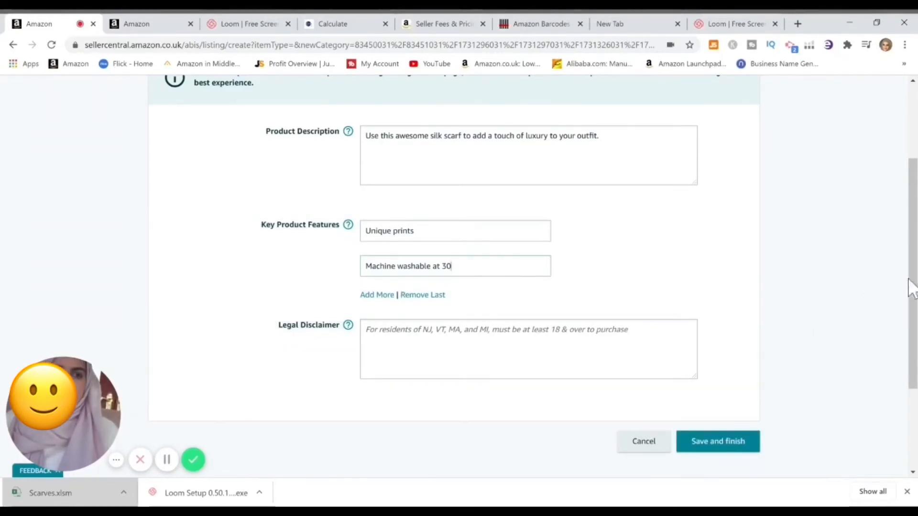
Enter the listing's Search Terms as "Silk scarf for women, silk scarf, scarf for women, silk scarf mask, scarf mask, fashion mask".
scroll(910, 287, up, 3)
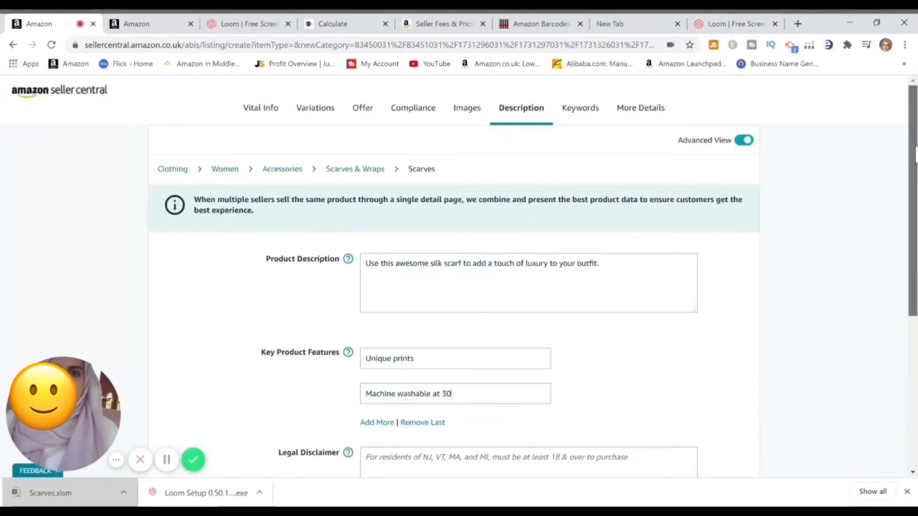
click(583, 115)
scroll(909, 205, down, 1)
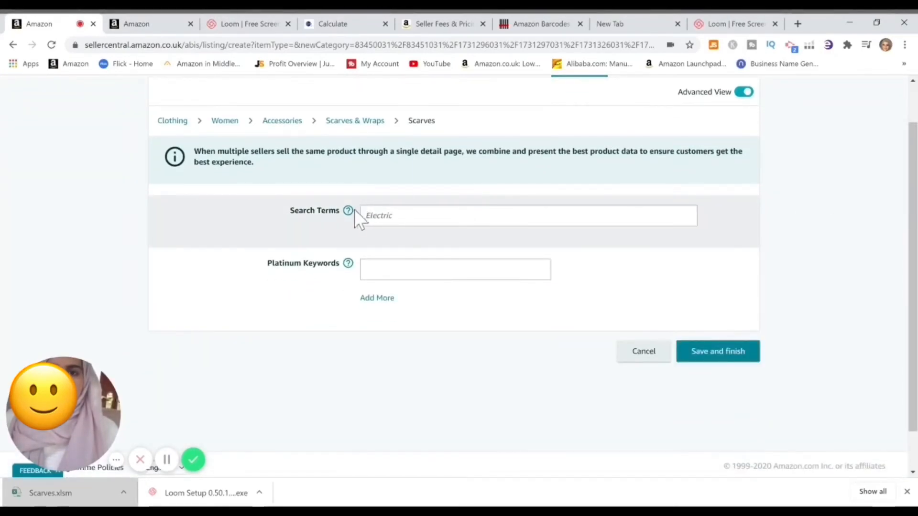
mouse_move(348, 211)
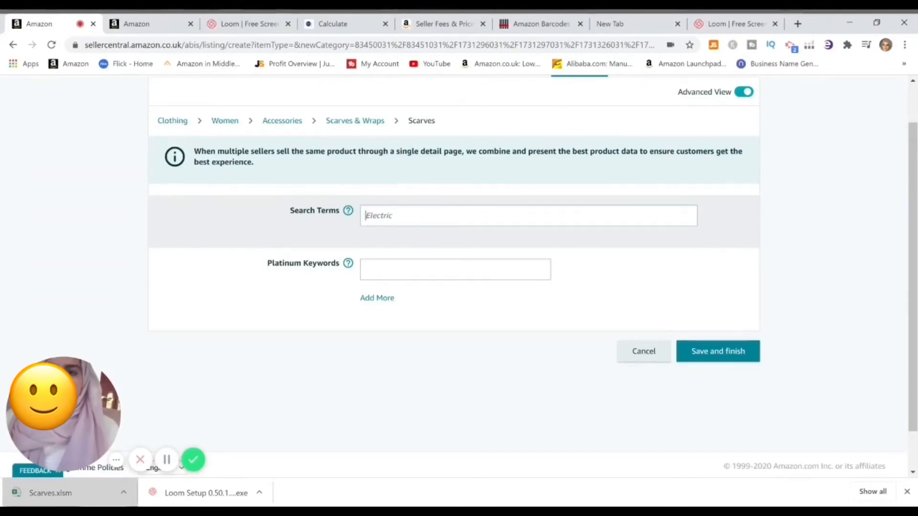
text(Si)
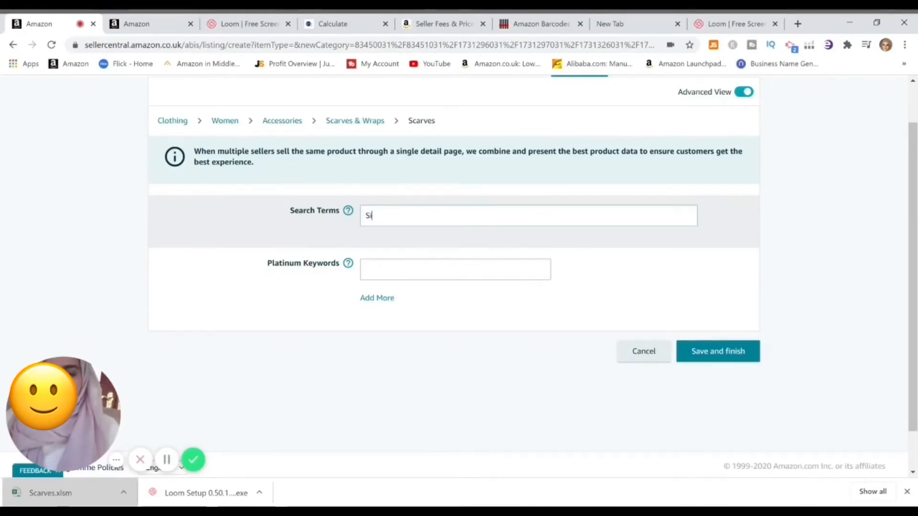
text(lk scarf fo)
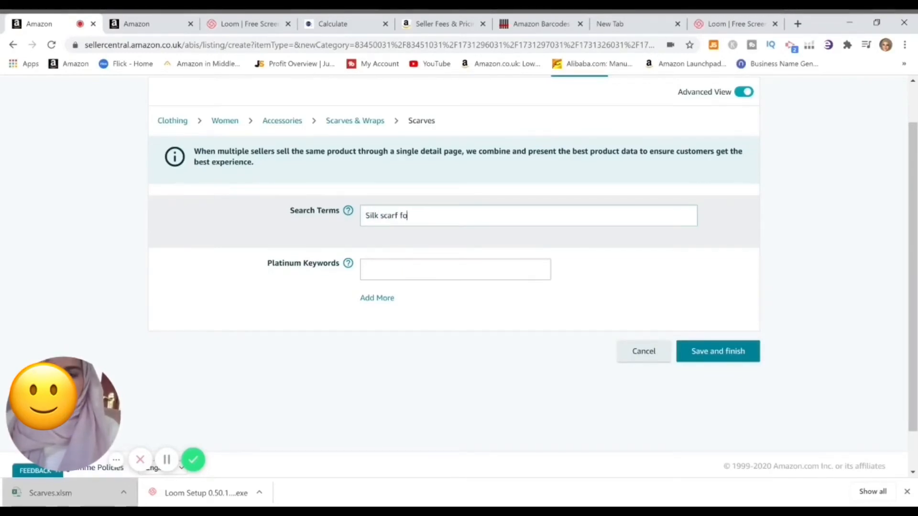
text(r women)
key(Return)
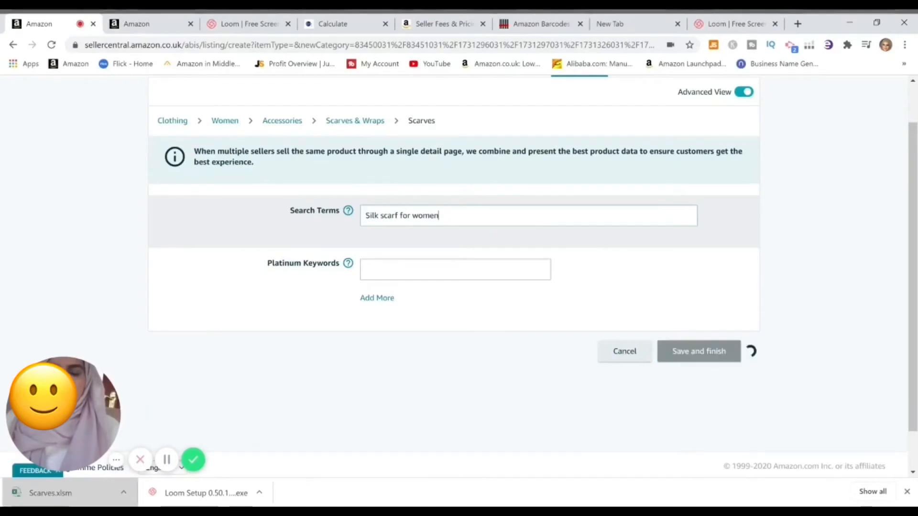
text(men,)
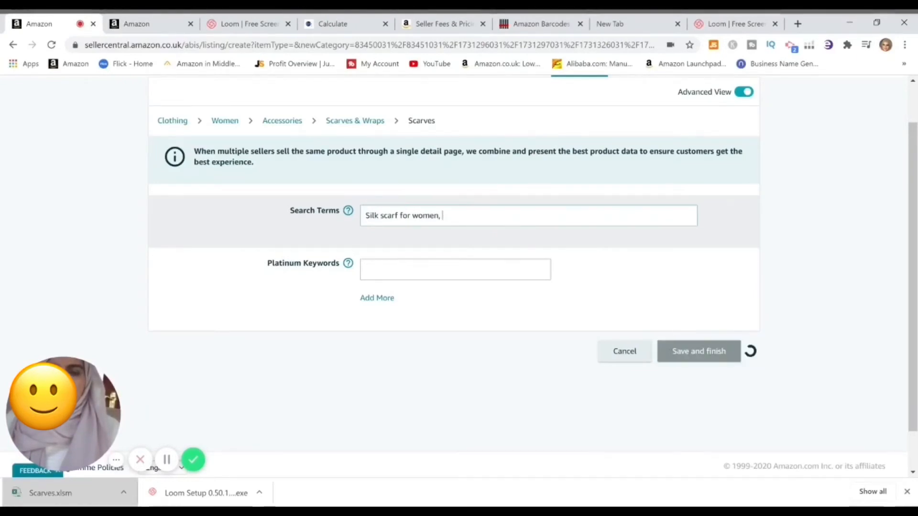
text(silk scarf for women,)
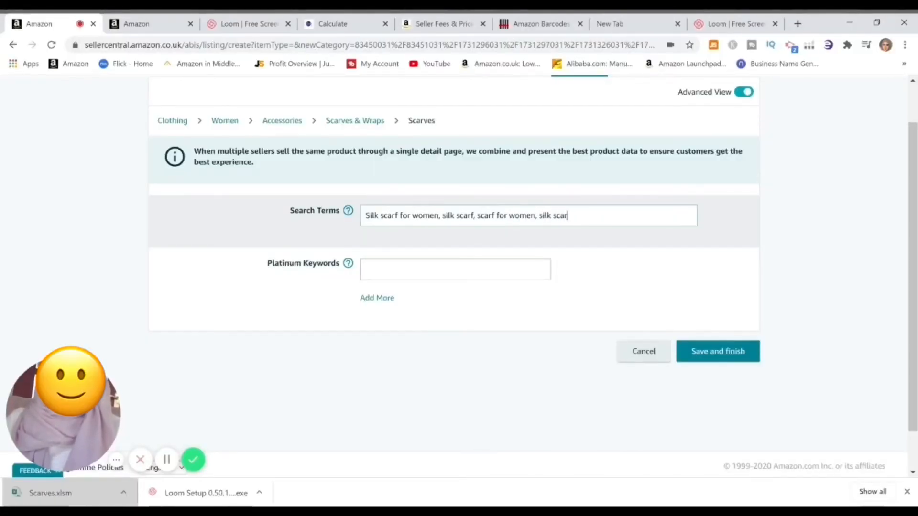
text(mask,)
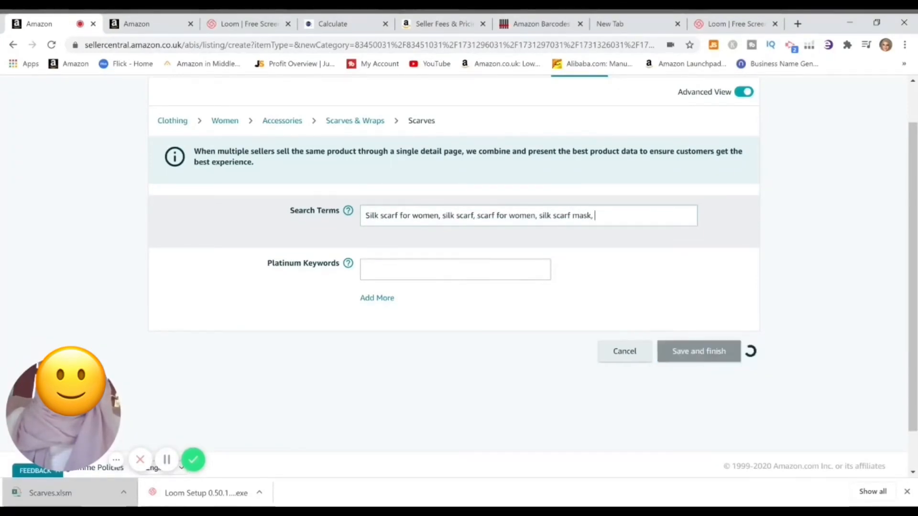
text( scarf)
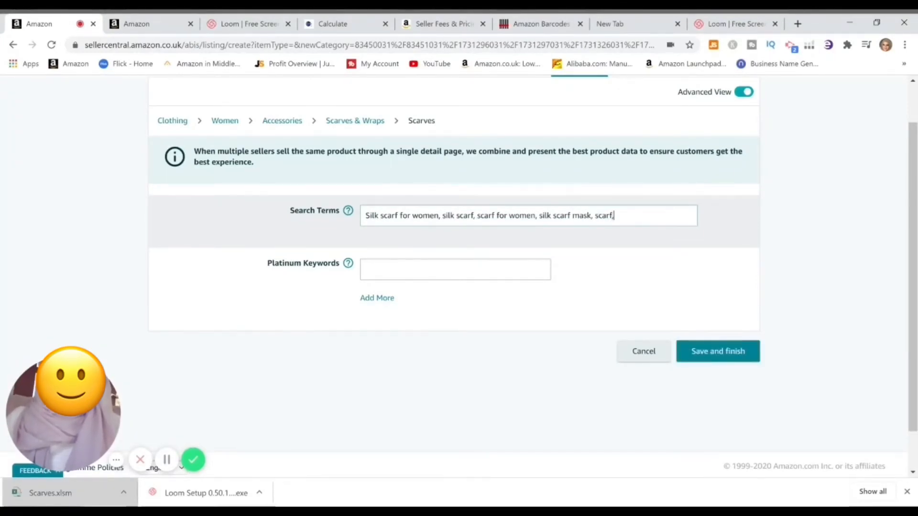
text( mask, fashion mask)
In the listing's More Details, set the Package Weight to 200 GR.
scroll(454, 215, up, 1)
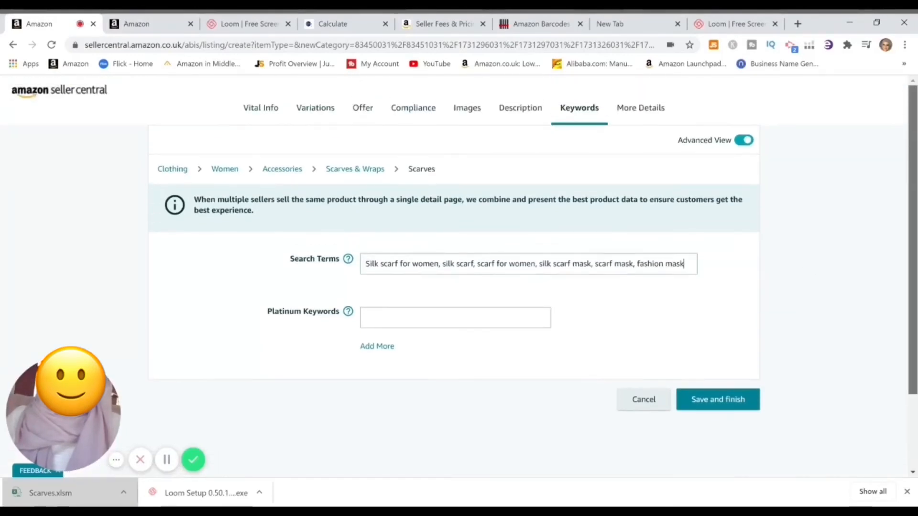
click(641, 108)
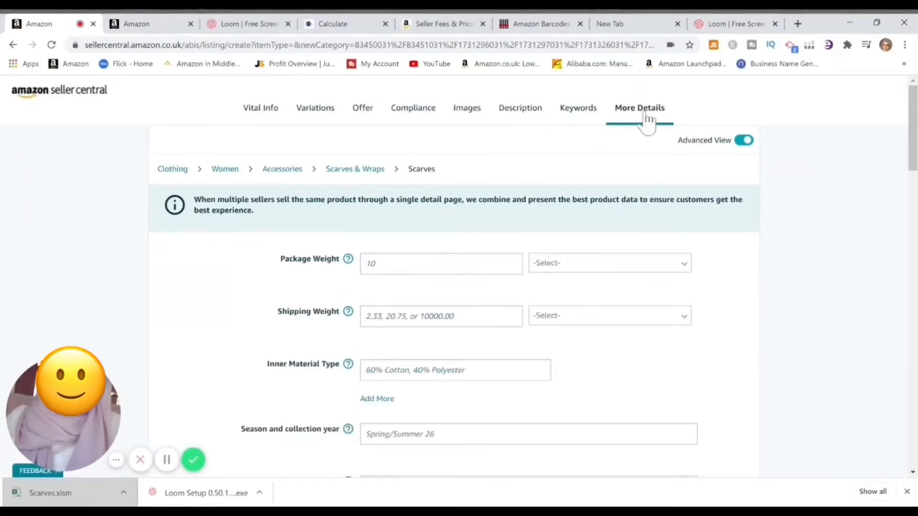
scroll(646, 120, down, 2)
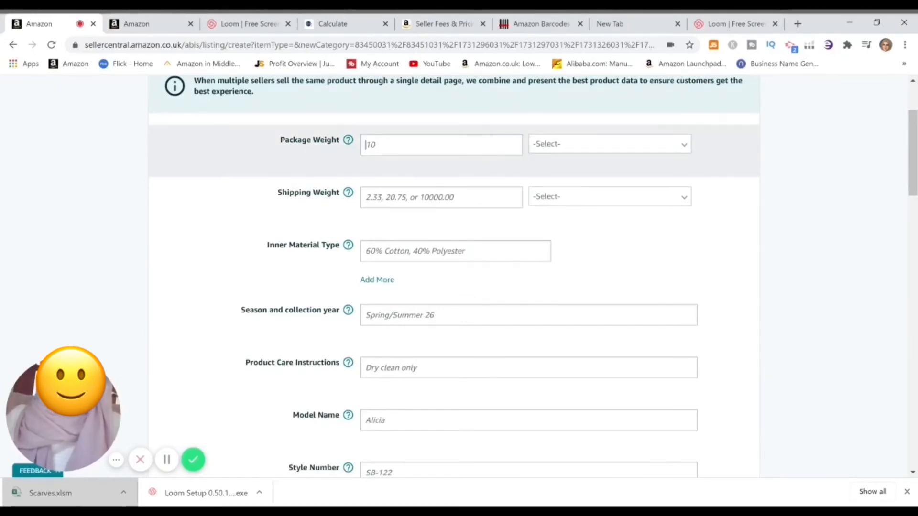
text(200)
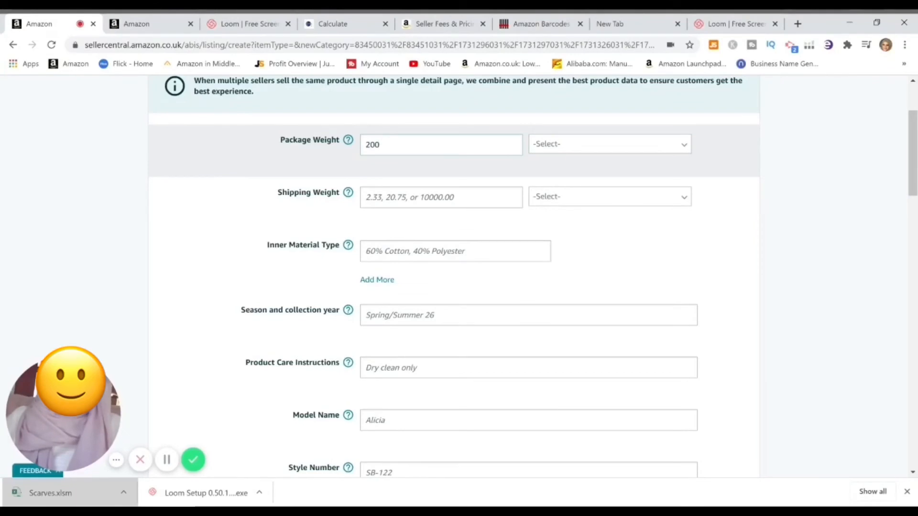
click(557, 148)
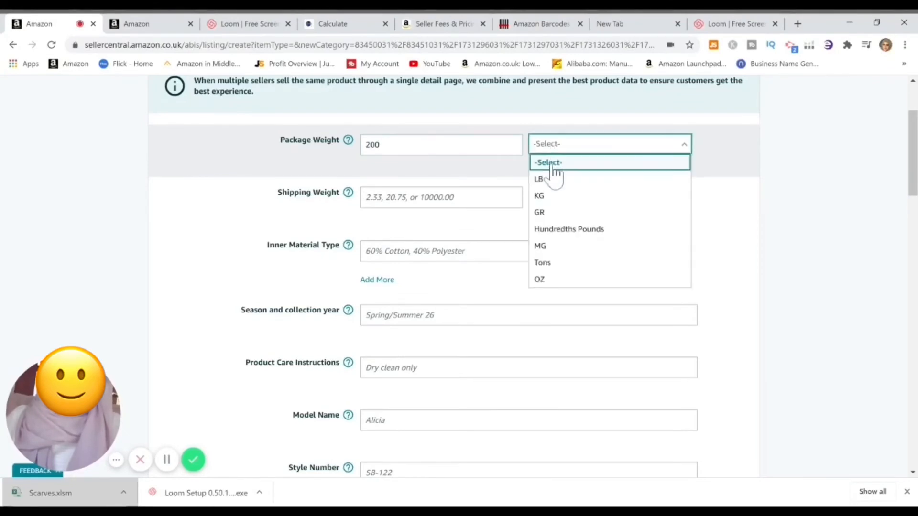
click(555, 214)
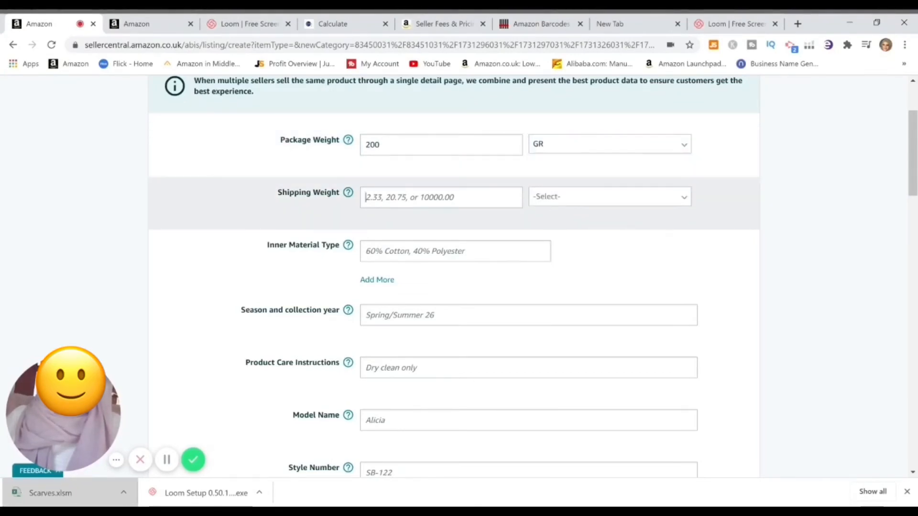
Set the scarf's Shipping Weight to 220 GR.
click(412, 198)
text(220)
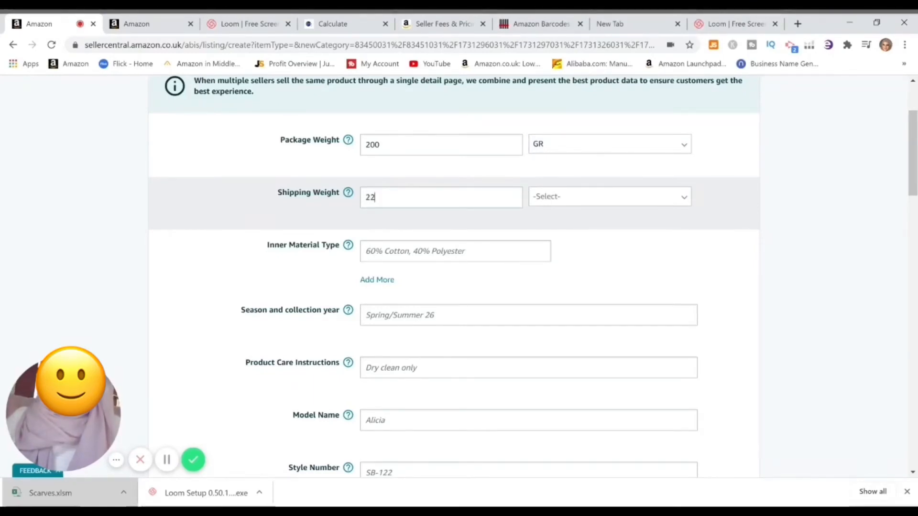
click(570, 203)
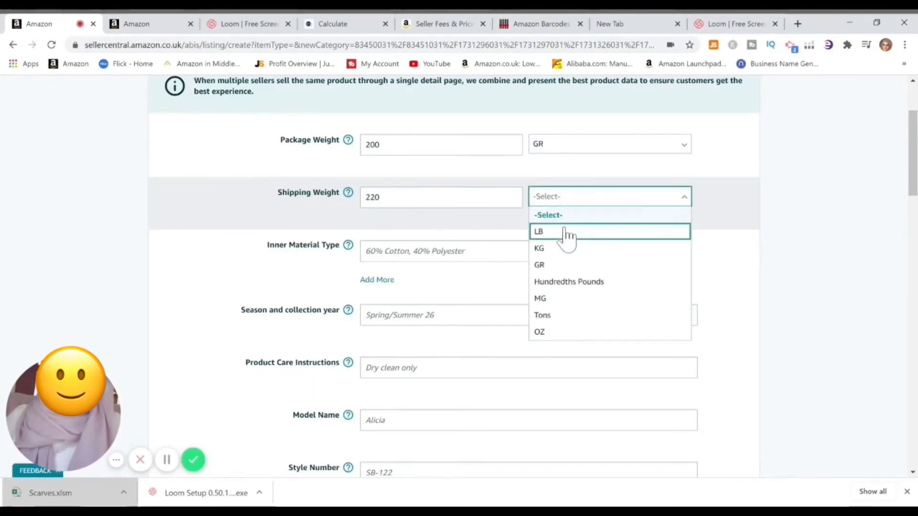
click(568, 266)
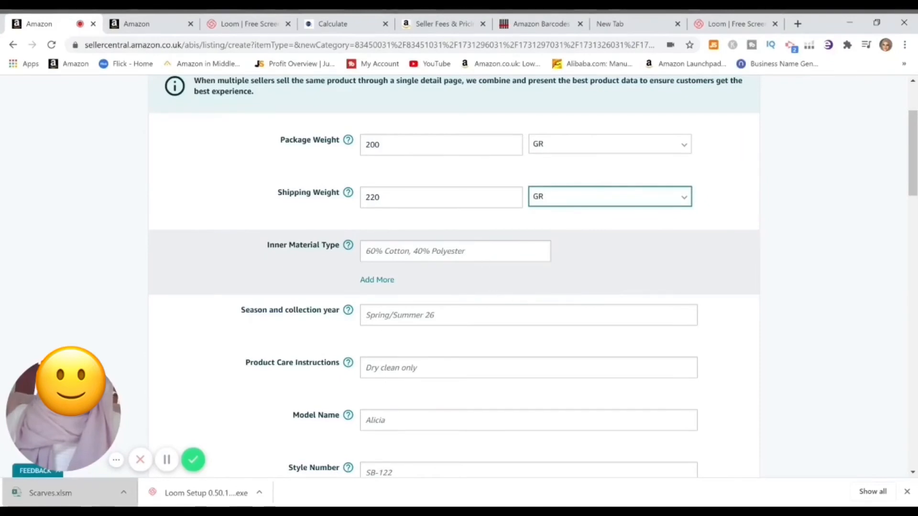
Enter "Silk" as the Inner Material Type and "Autumn-Winter 20" as the Season and collection year.
click(414, 251)
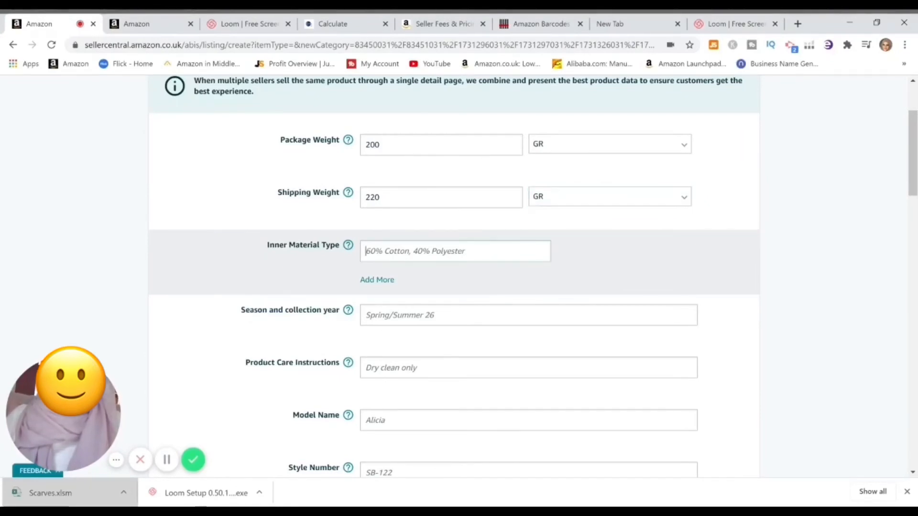
text(Silk)
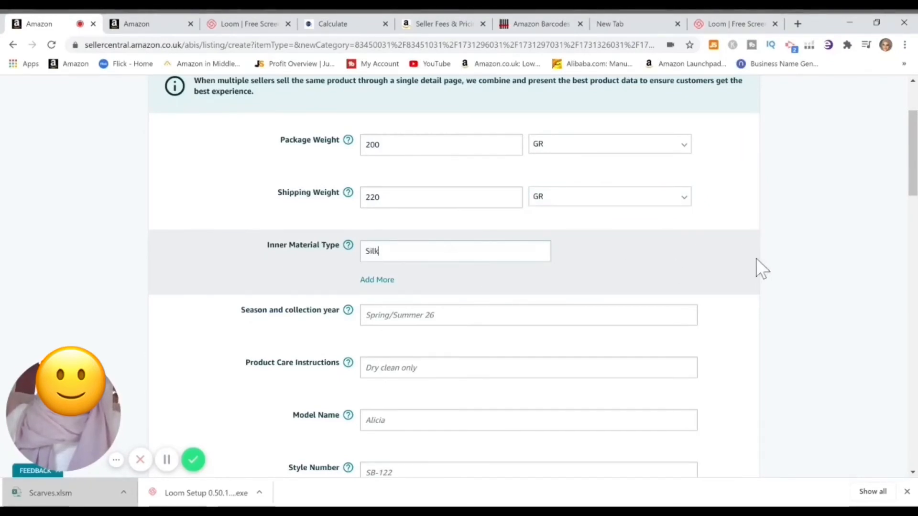
scroll(677, 211, down, 3)
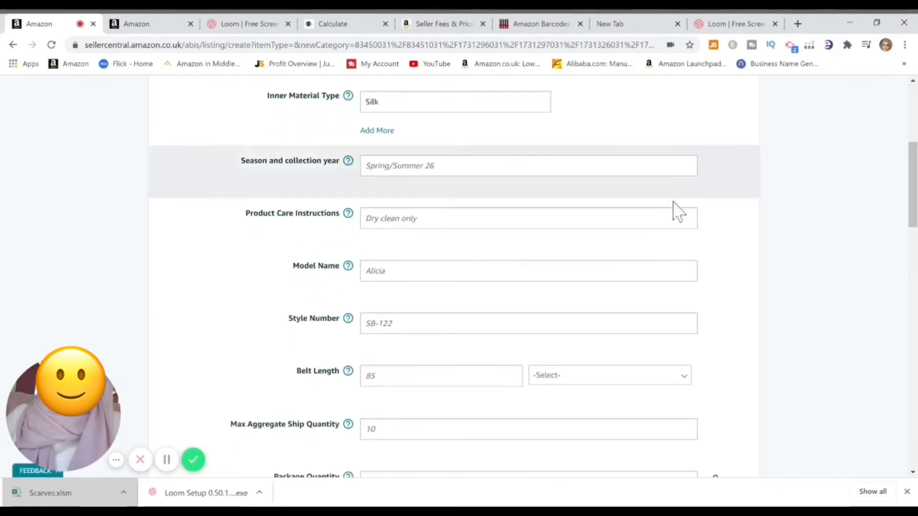
click(672, 166)
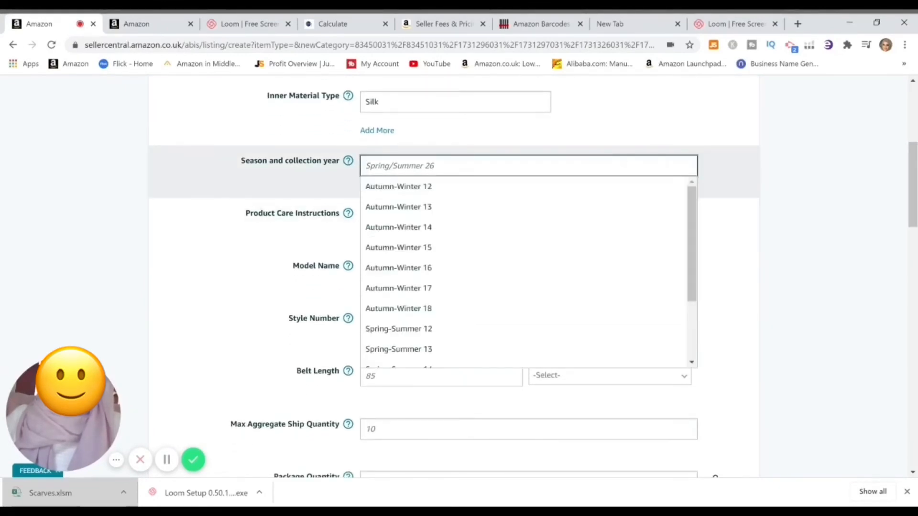
drag(693, 204, 695, 361)
text(Autumn-Winter )
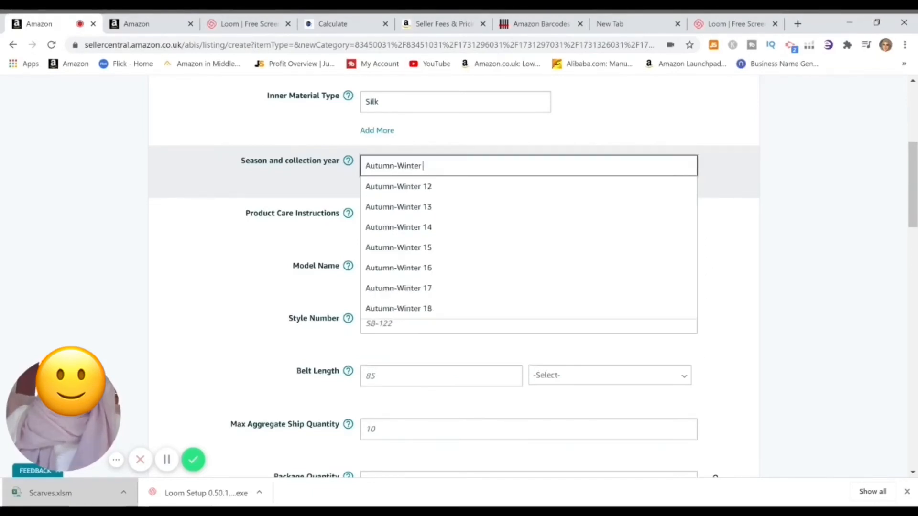
text(20)
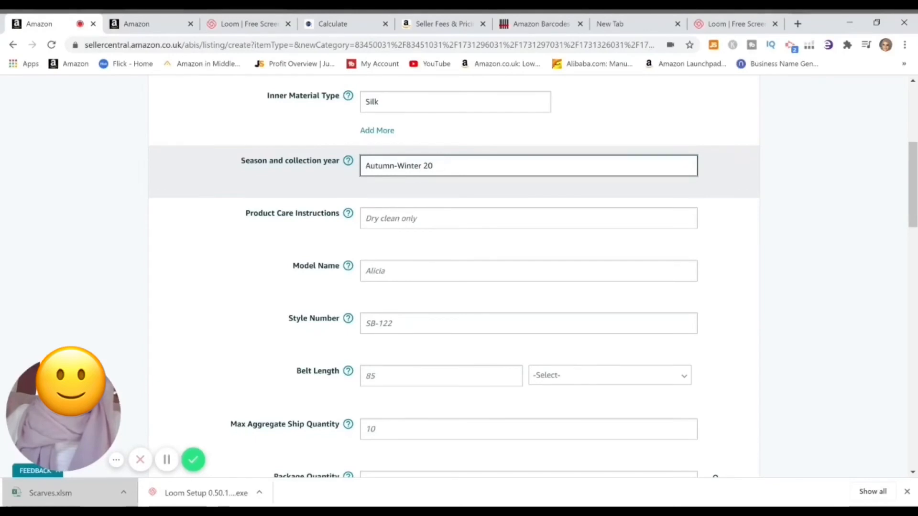
Save and finish the scarf listing, leaving the remaining optional details blank.
scroll(711, 375, down, 15)
click(710, 365)
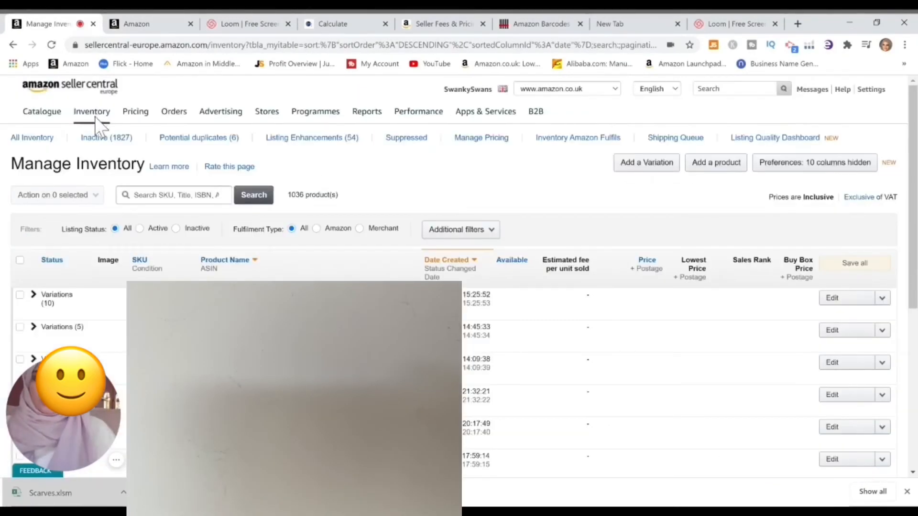
Review the published Iris Silk Scarf product page, checking its images, price and bullet points.
mouse_move(94, 120)
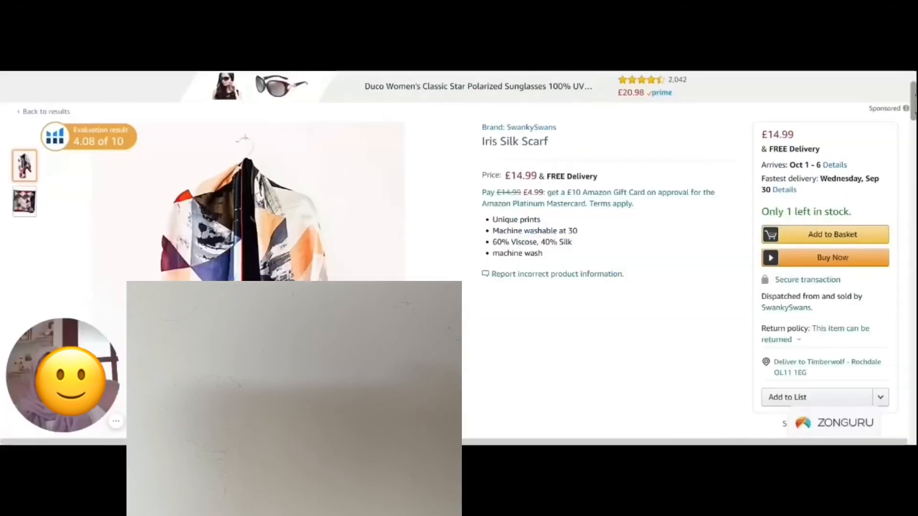
scroll(459, 258, down, 1)
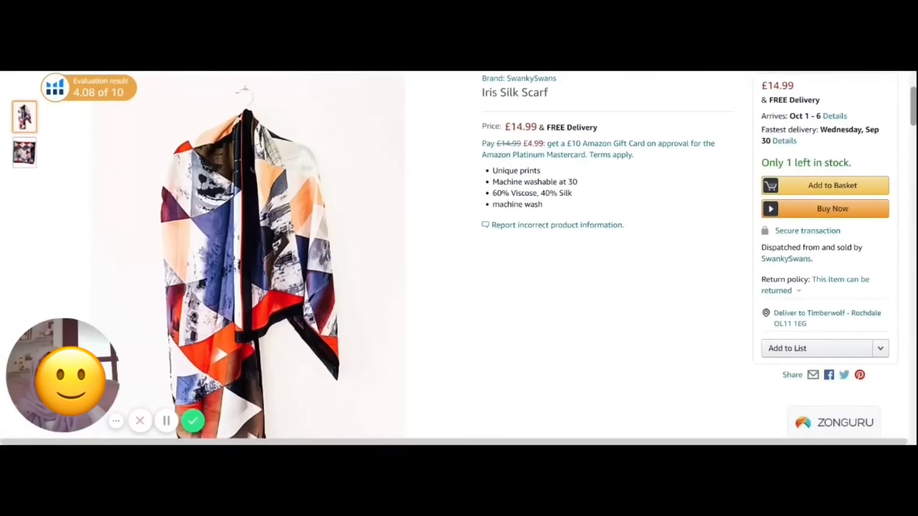
scroll(459, 258, up, 1)
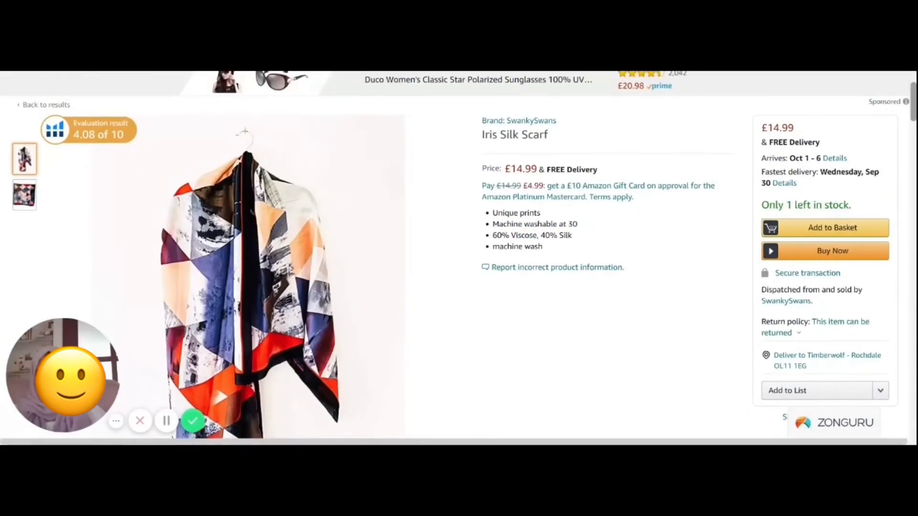